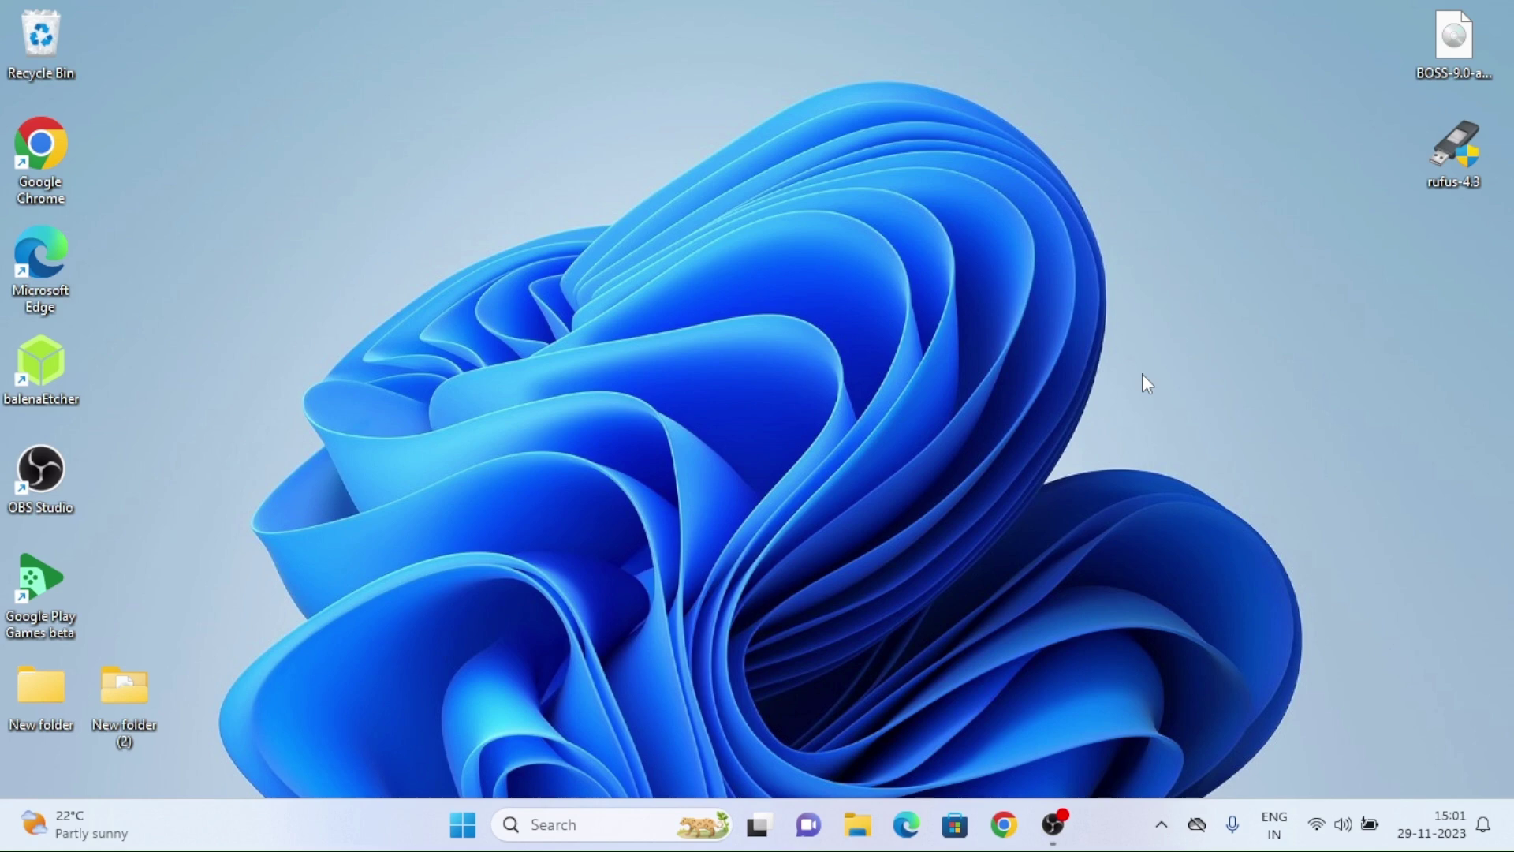
Launch Chrome and search Google for 'bharat os download'
{"action": "left_click", "coordinate": [1003, 825]}
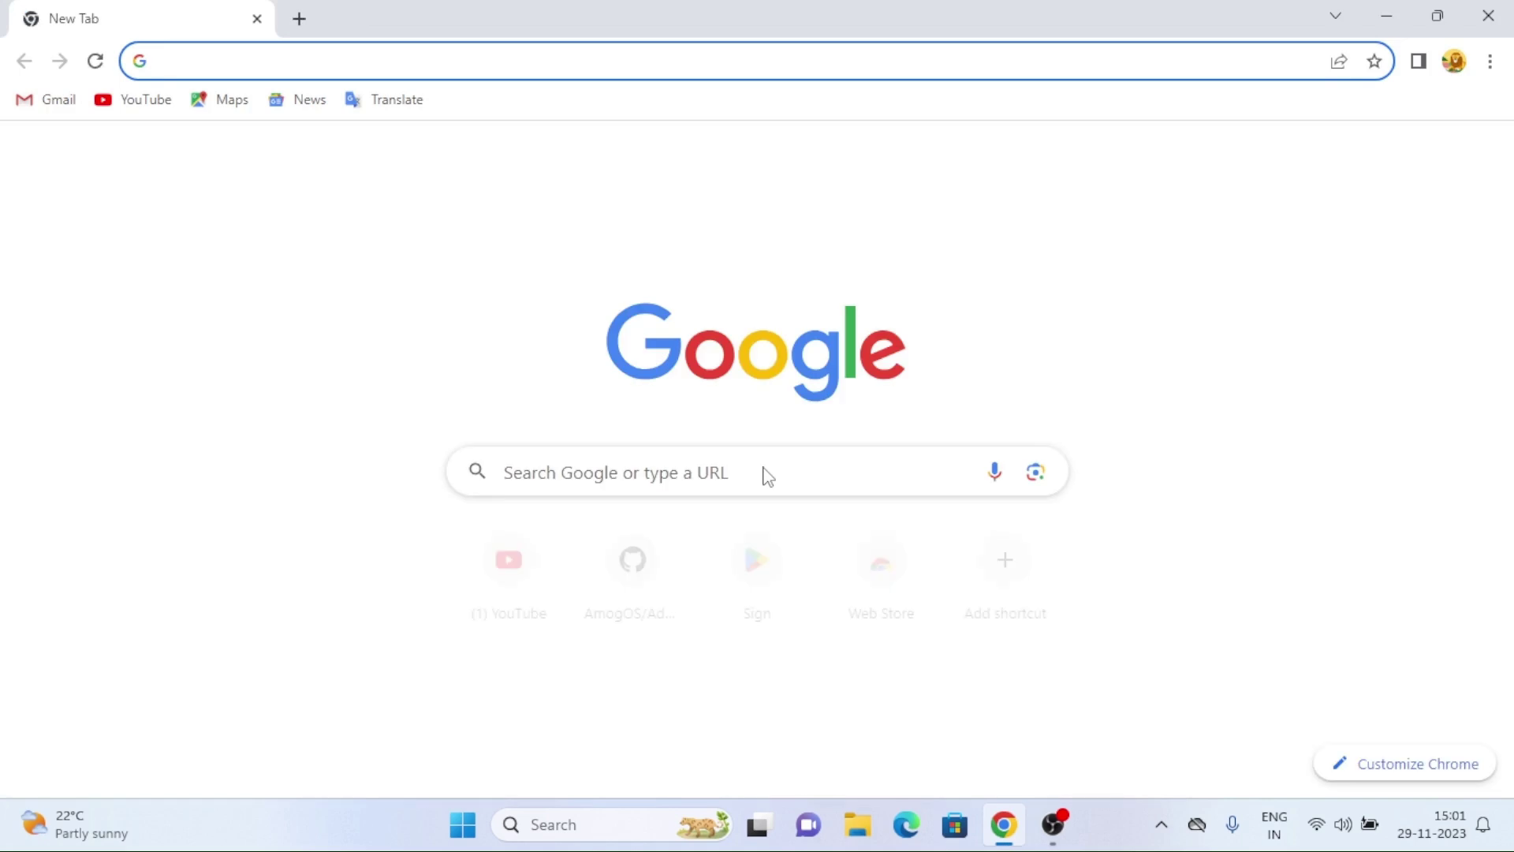
{"action": "type", "text": "bha"}
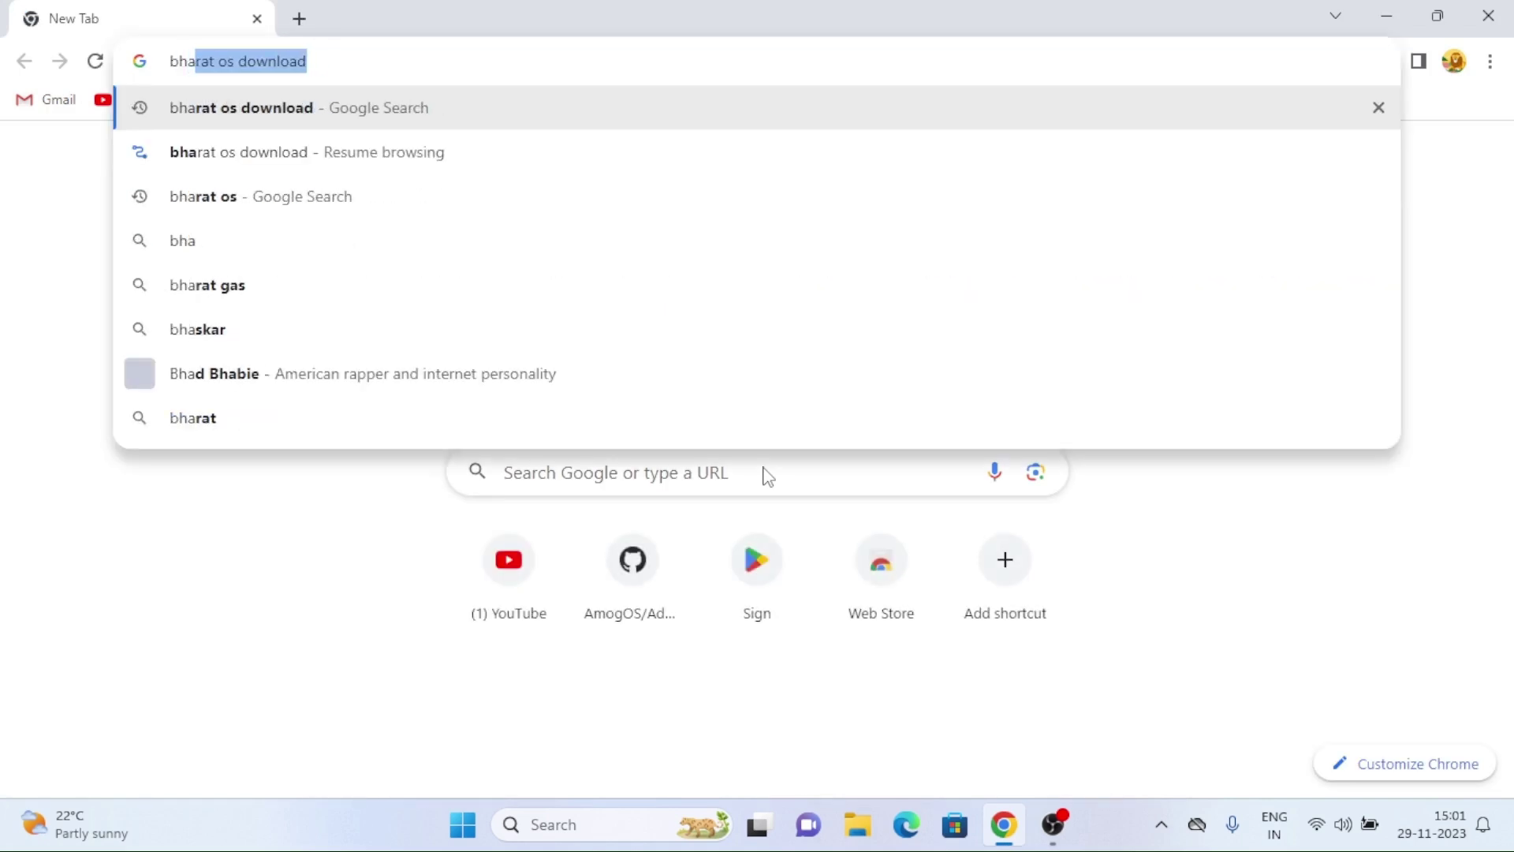
{"action": "key", "text": "Return"}
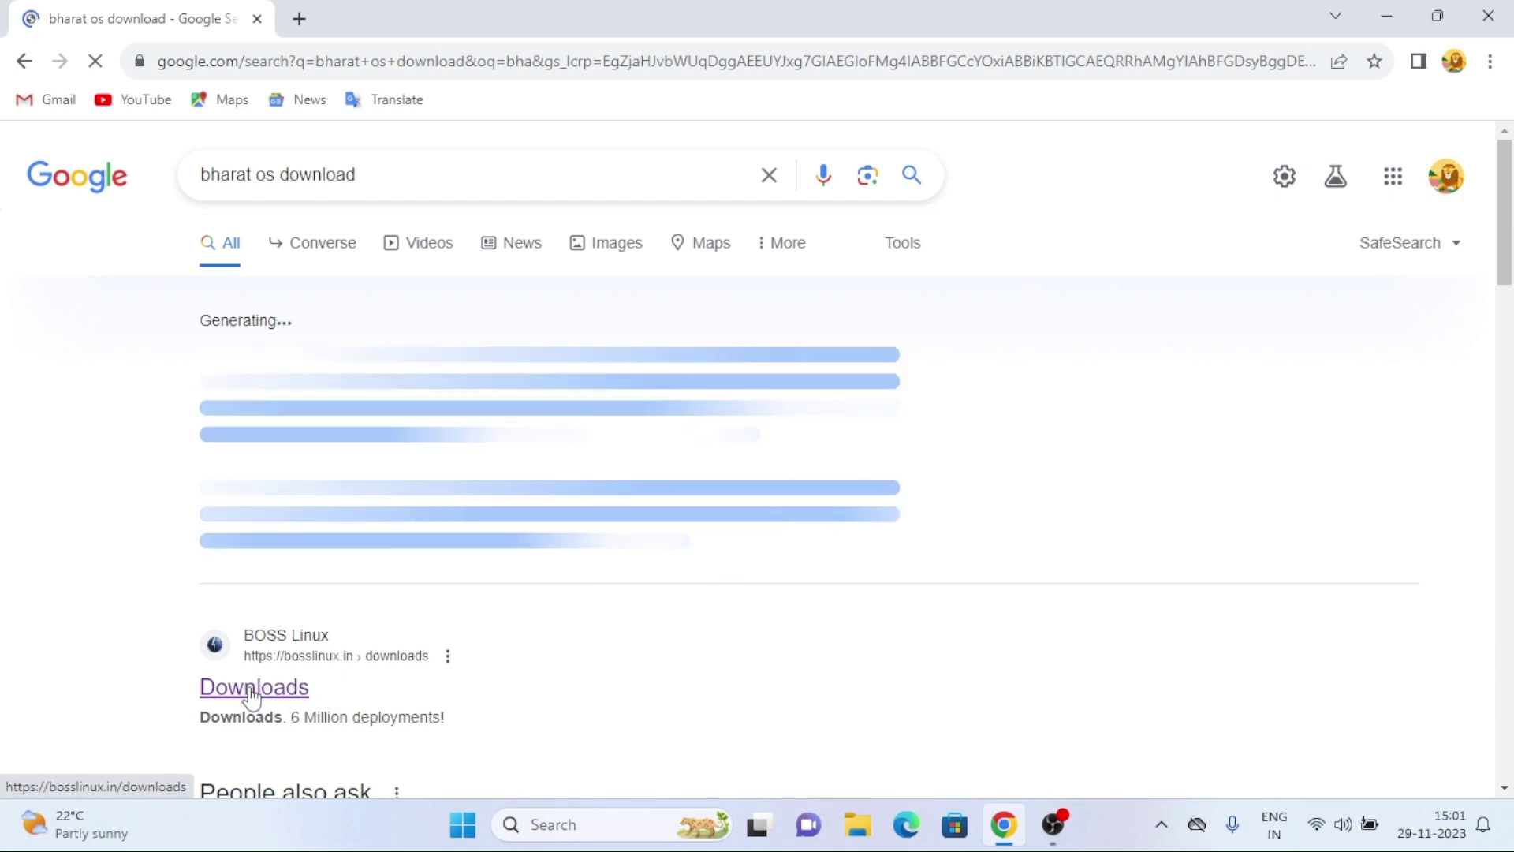
Open the bosslinux.in Downloads result to view the BOSS 9 entry and live credentials
{"action": "left_click", "coordinate": [397, 672]}
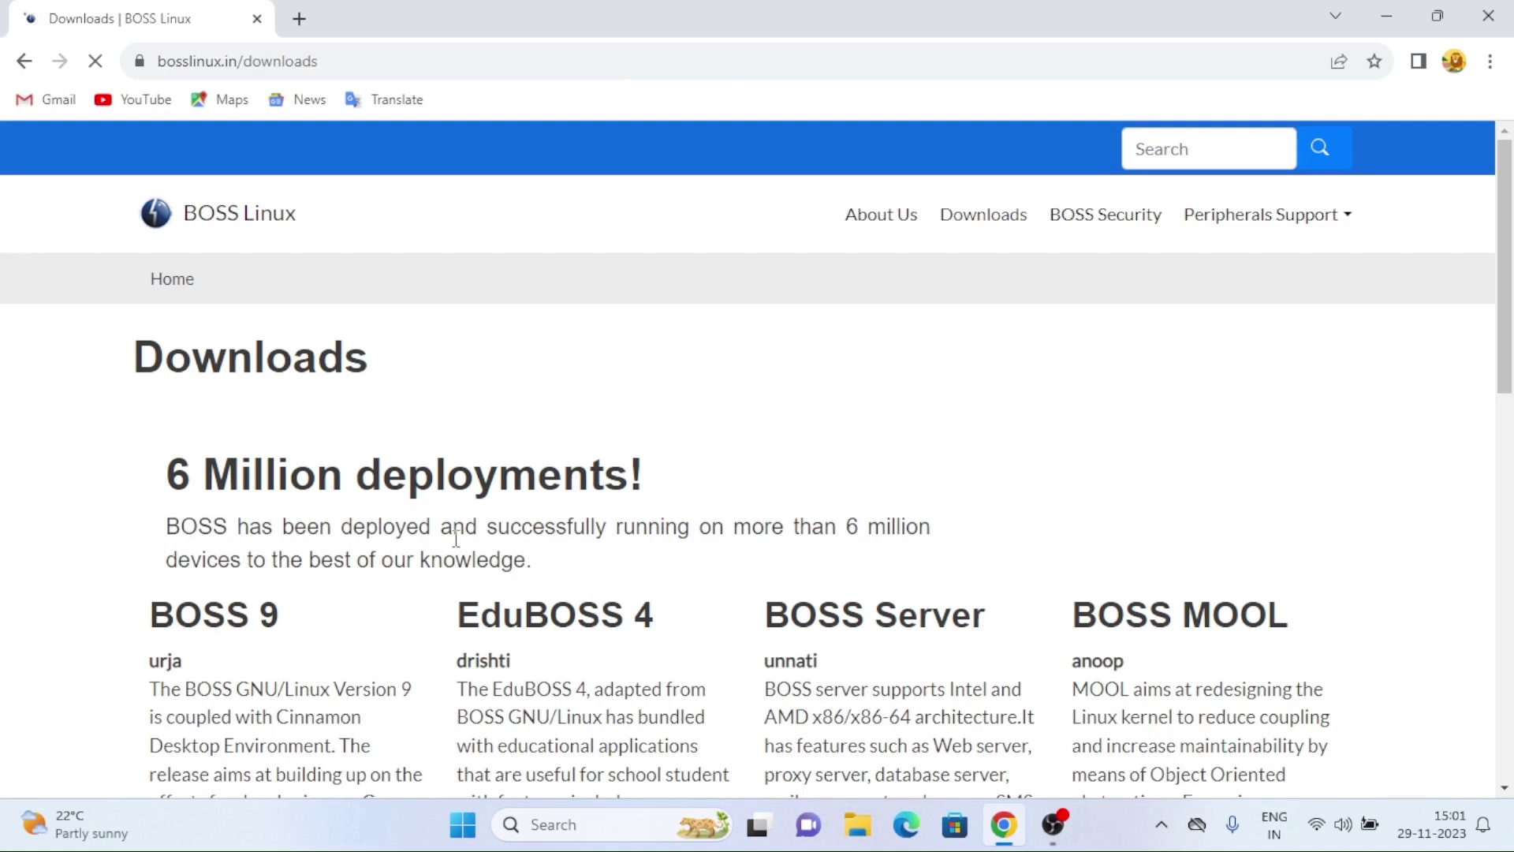
{"action": "scroll", "coordinate": [810, 418], "scroll_direction": "down", "scroll_amount": 5}
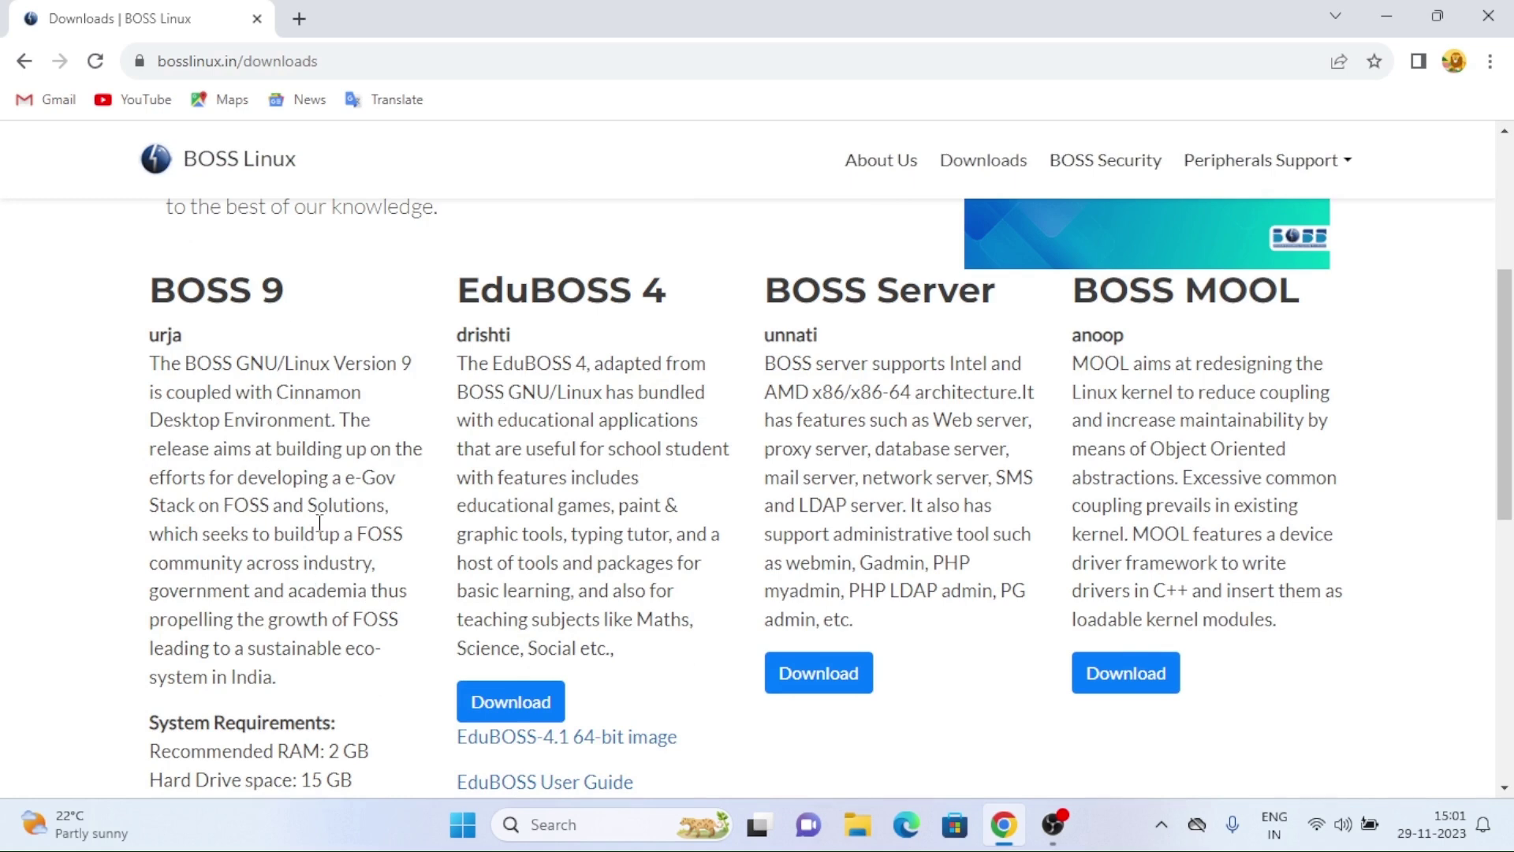
{"action": "scroll", "coordinate": [317, 525], "scroll_direction": "down", "scroll_amount": 1}
{"action": "scroll", "coordinate": [319, 524], "scroll_direction": "down", "scroll_amount": 1}
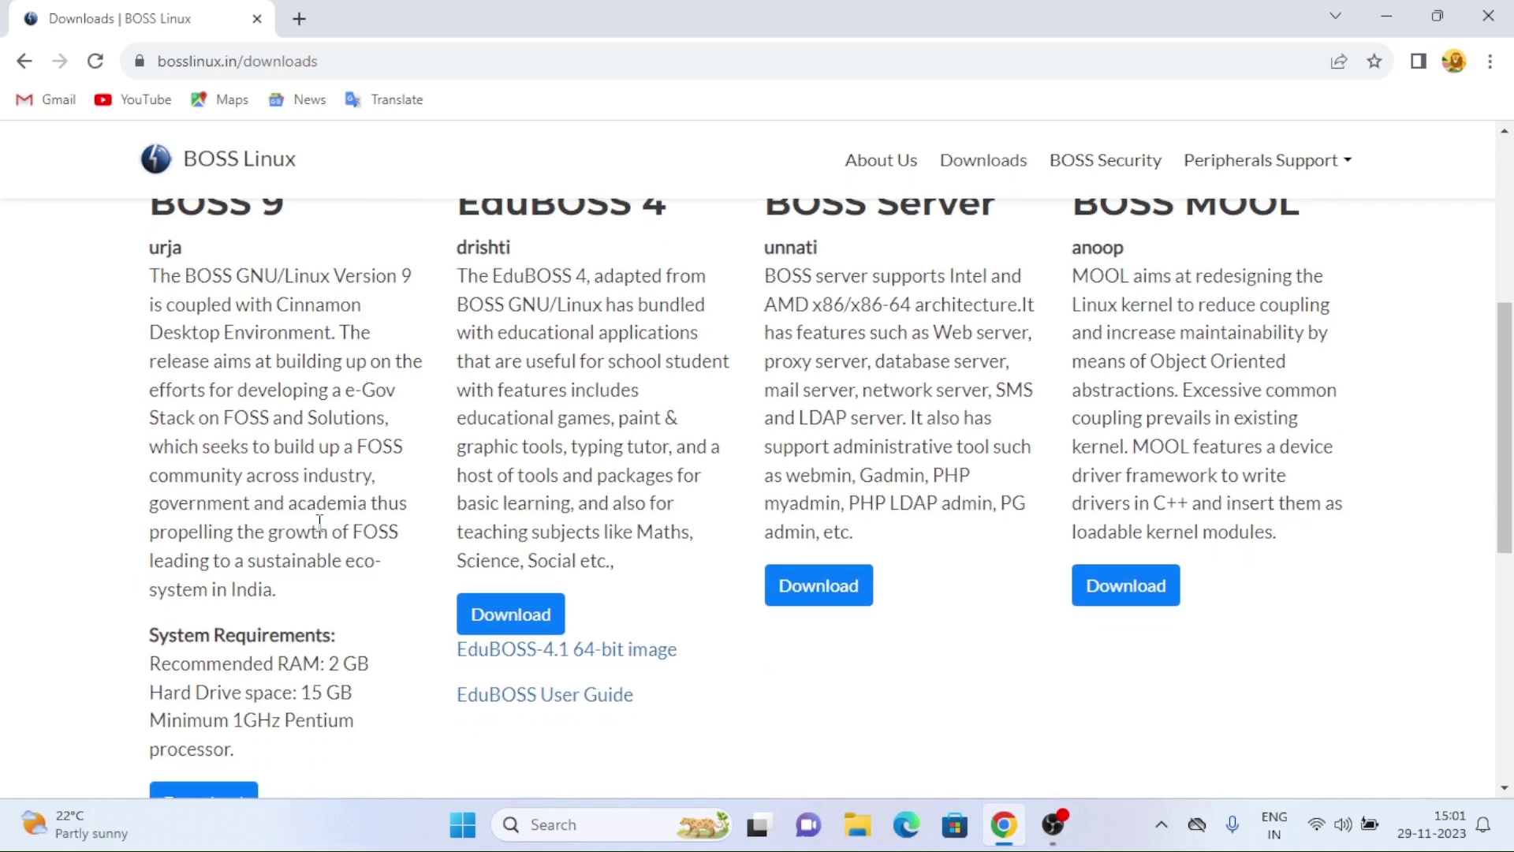
{"action": "scroll", "coordinate": [318, 524], "scroll_direction": "down", "scroll_amount": 1}
{"action": "scroll", "coordinate": [318, 525], "scroll_direction": "down", "scroll_amount": 1}
{"action": "scroll", "coordinate": [318, 525], "scroll_direction": "down", "scroll_amount": 1}
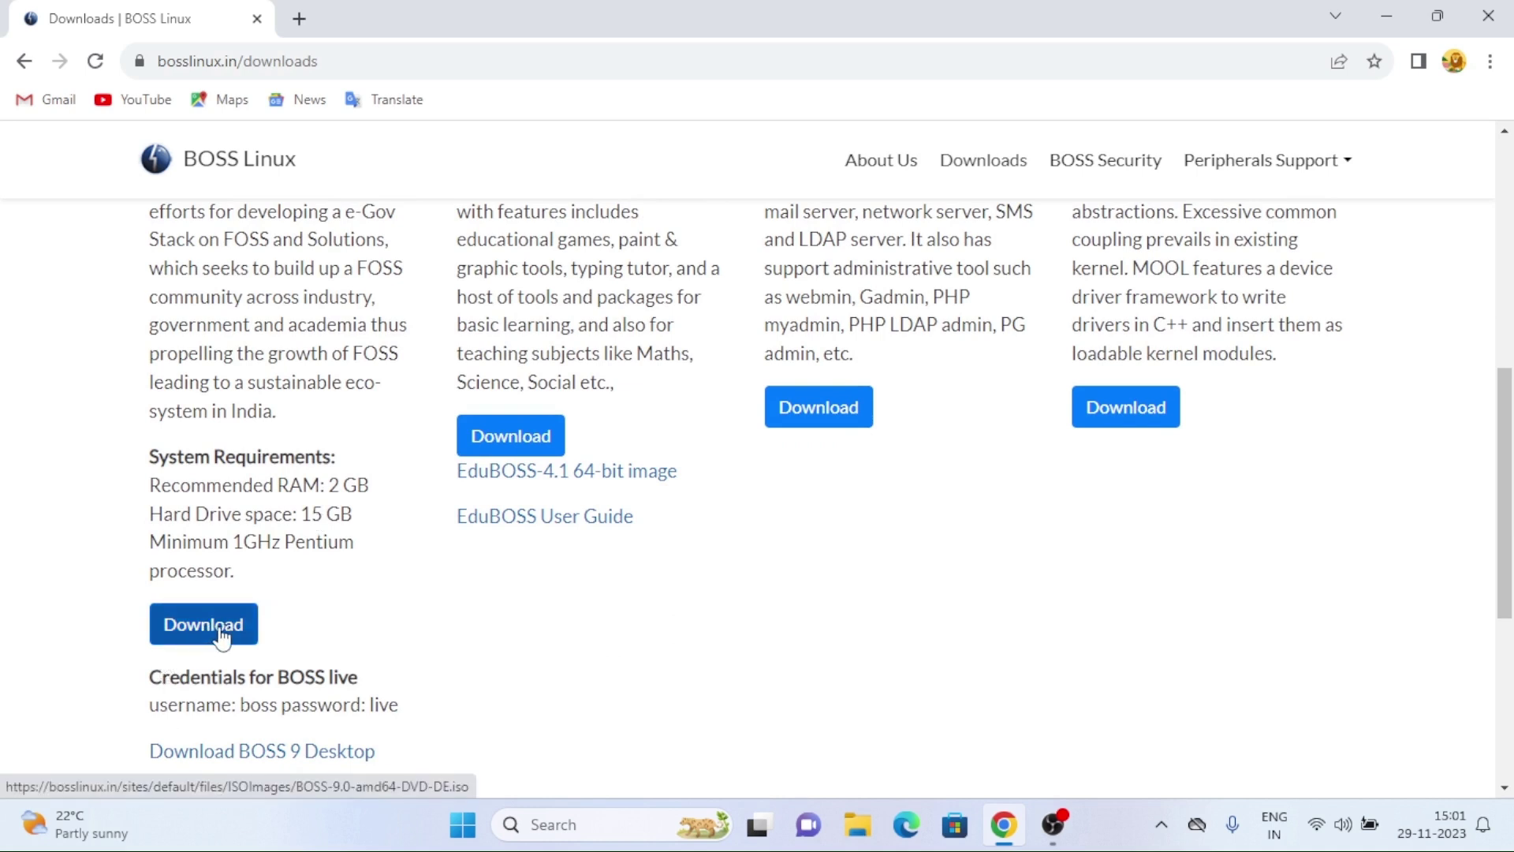
Replace the BOSS Linux tab with a fresh tab and search Google for 'rufus'
{"action": "left_click", "coordinate": [298, 19]}
{"action": "left_click", "coordinate": [257, 20]}
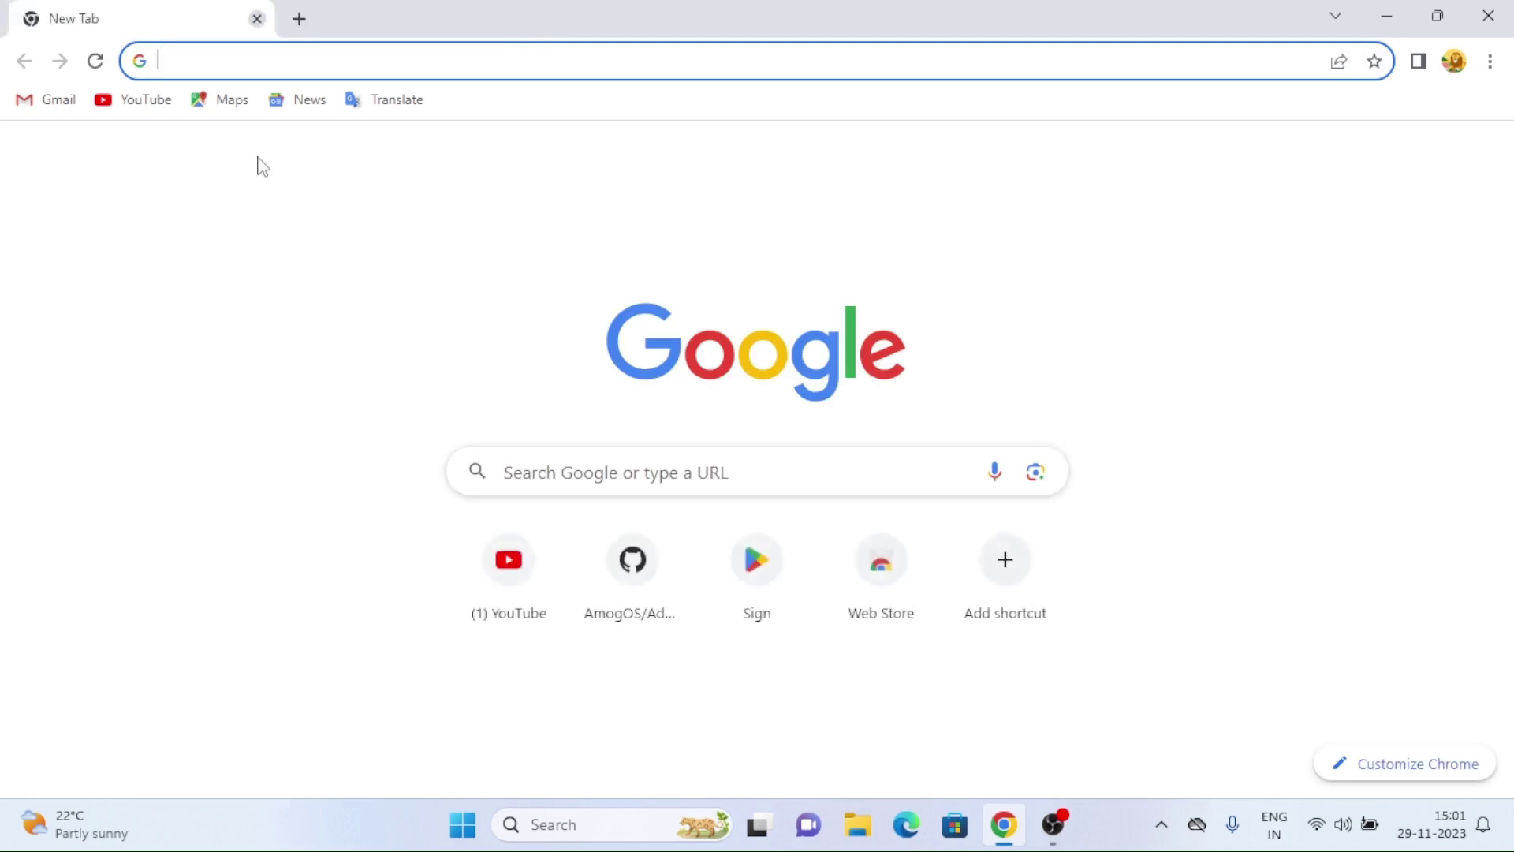
{"action": "type", "text": "rufu"}
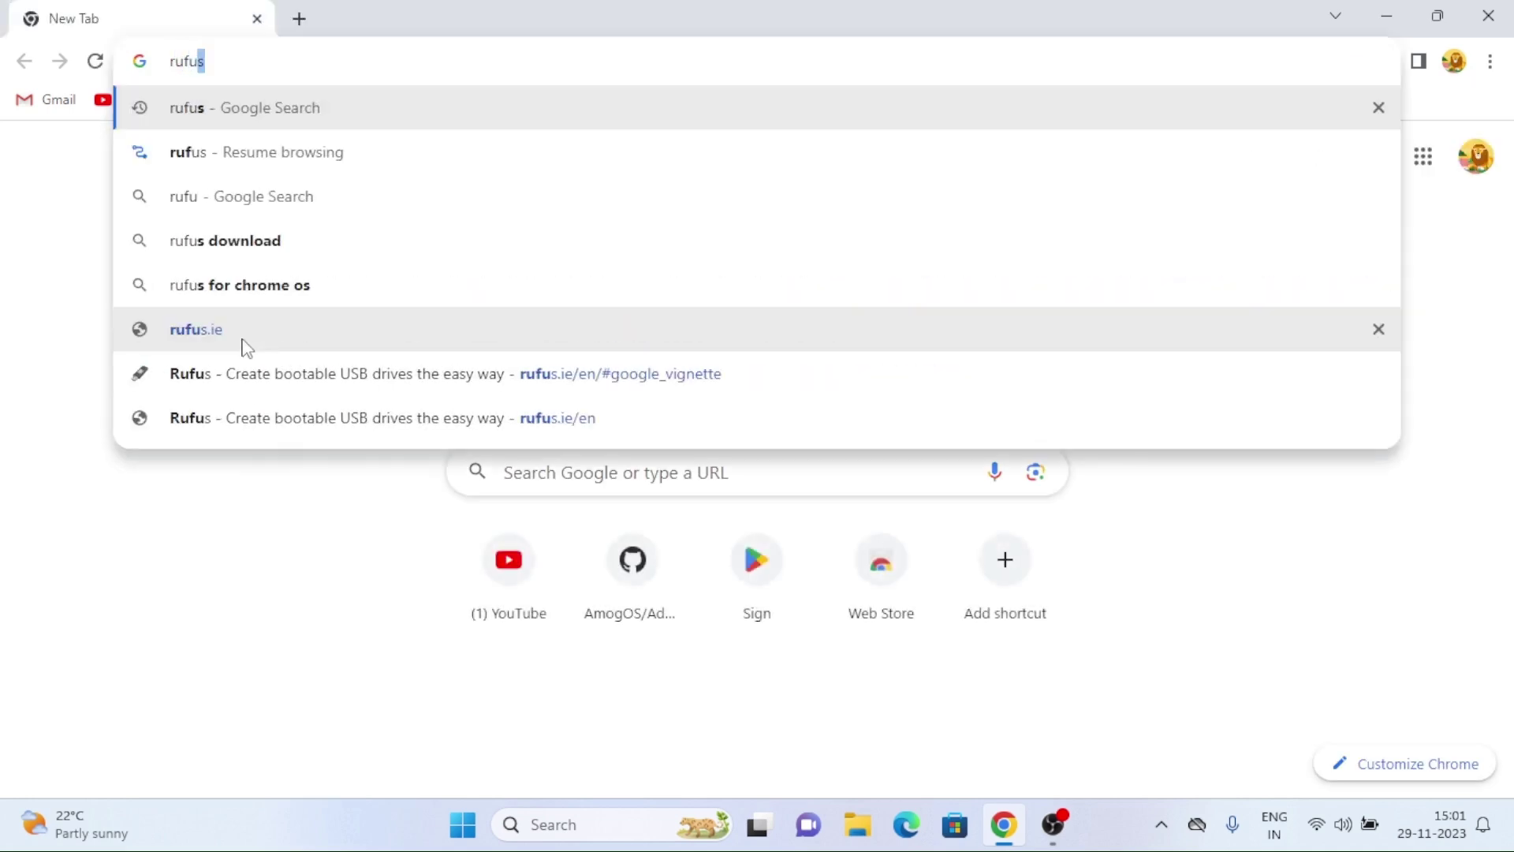
{"action": "type", "text": "s"}
{"action": "key", "text": "Return"}
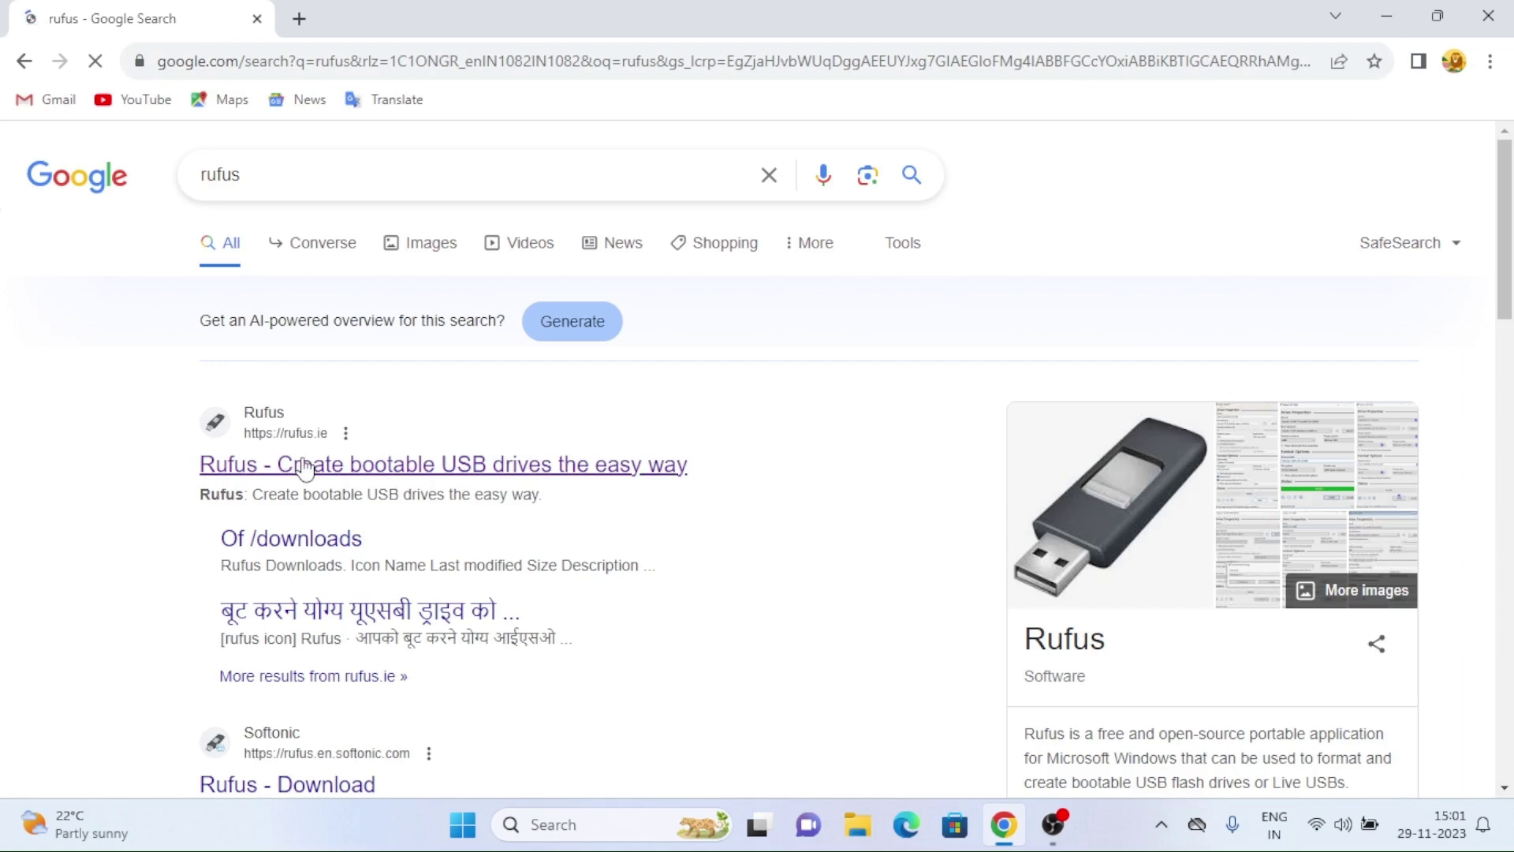
Download rufus-4.3.exe from the official rufus.ie site and minimise Chrome
{"action": "left_click", "coordinate": [352, 455]}
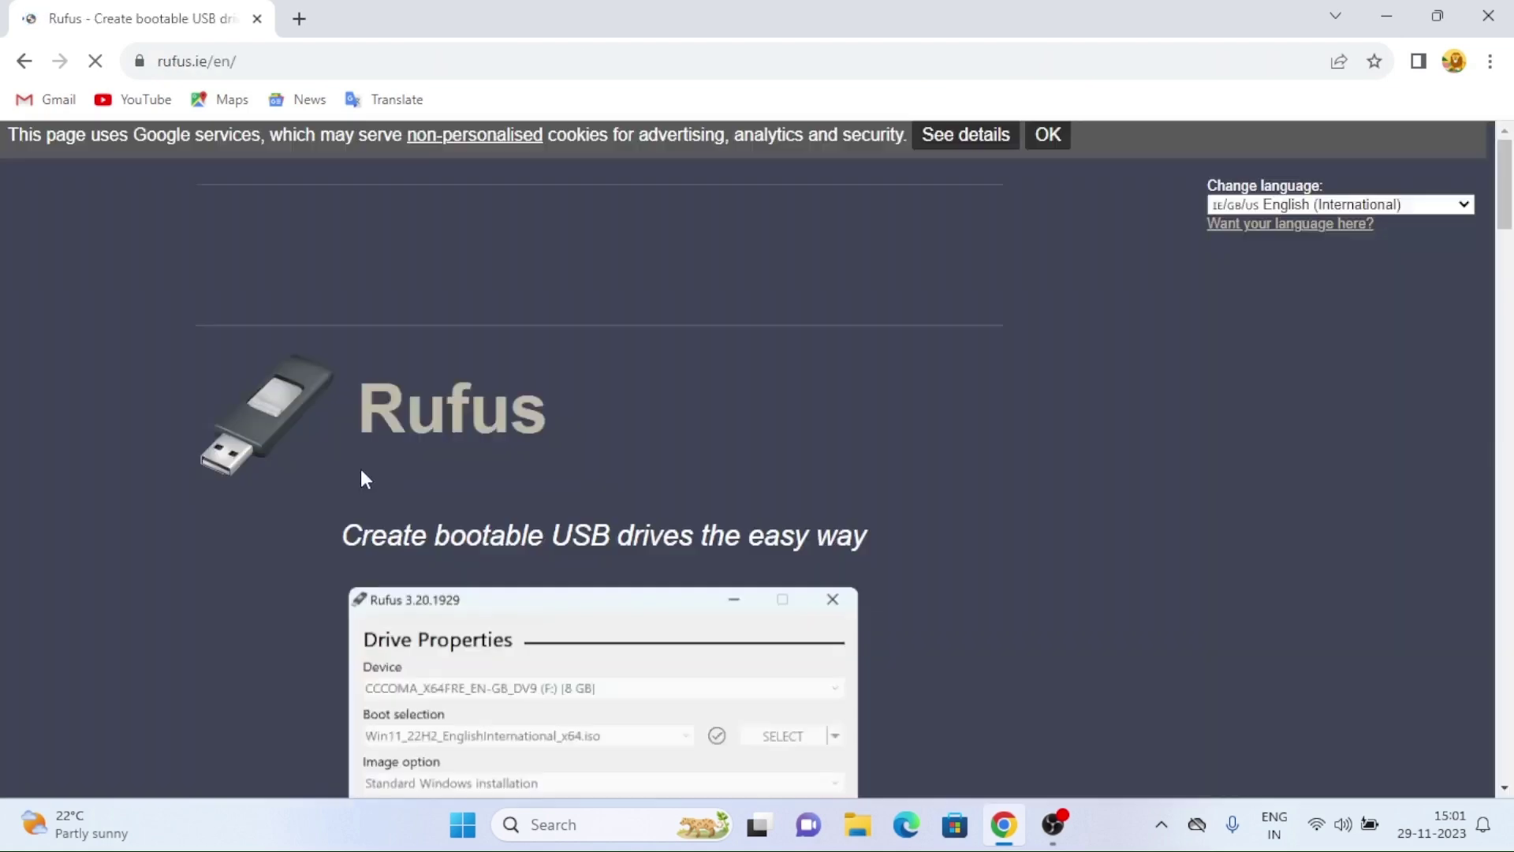
{"action": "scroll", "coordinate": [360, 469], "scroll_direction": "down", "scroll_amount": 1}
{"action": "scroll", "coordinate": [360, 469], "scroll_direction": "down", "scroll_amount": 5}
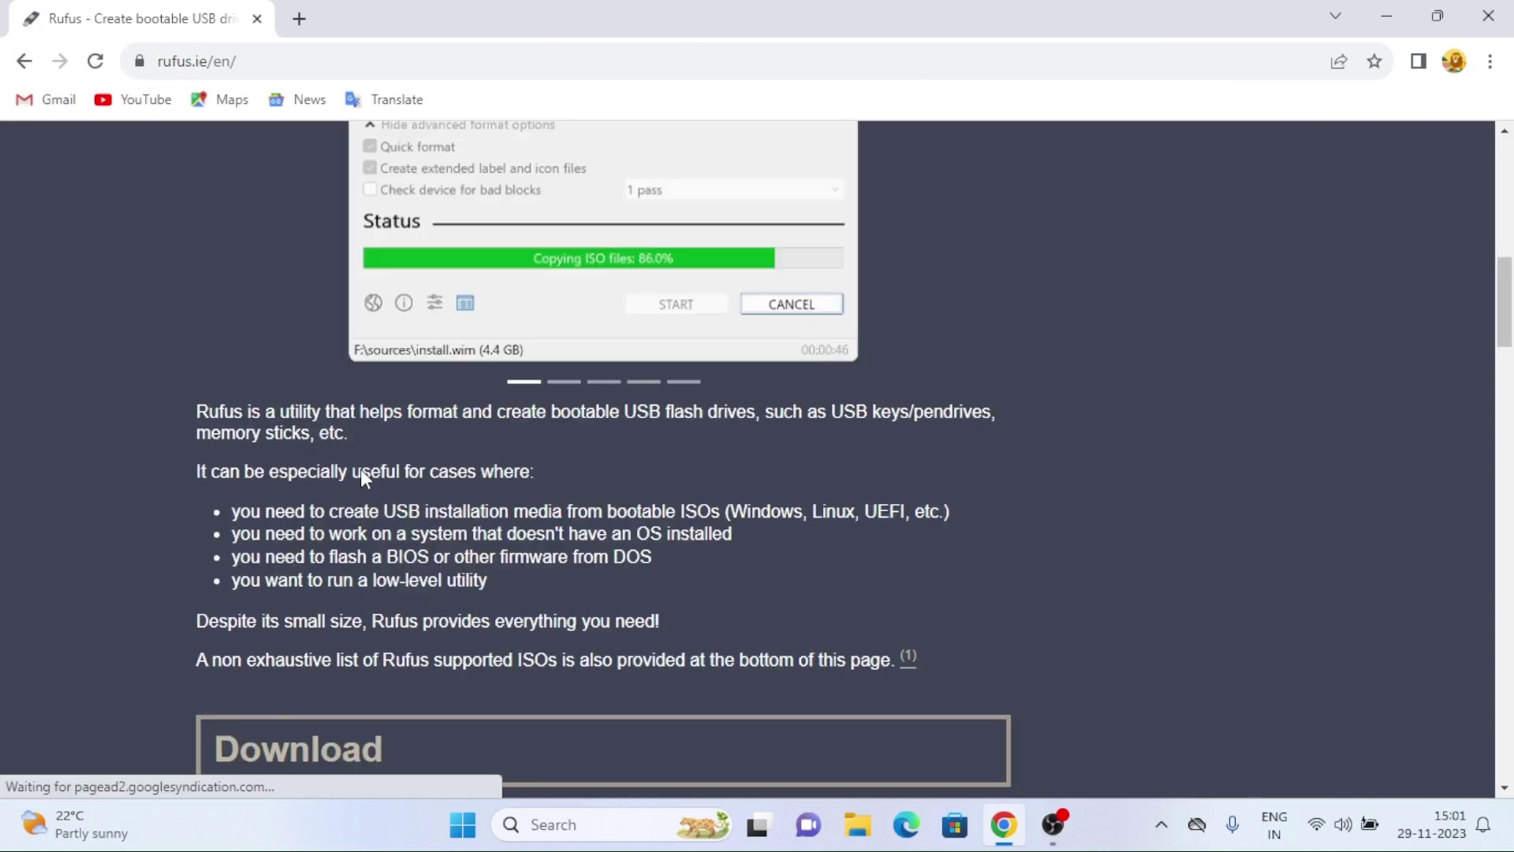
{"action": "scroll", "coordinate": [361, 469], "scroll_direction": "down", "scroll_amount": 1}
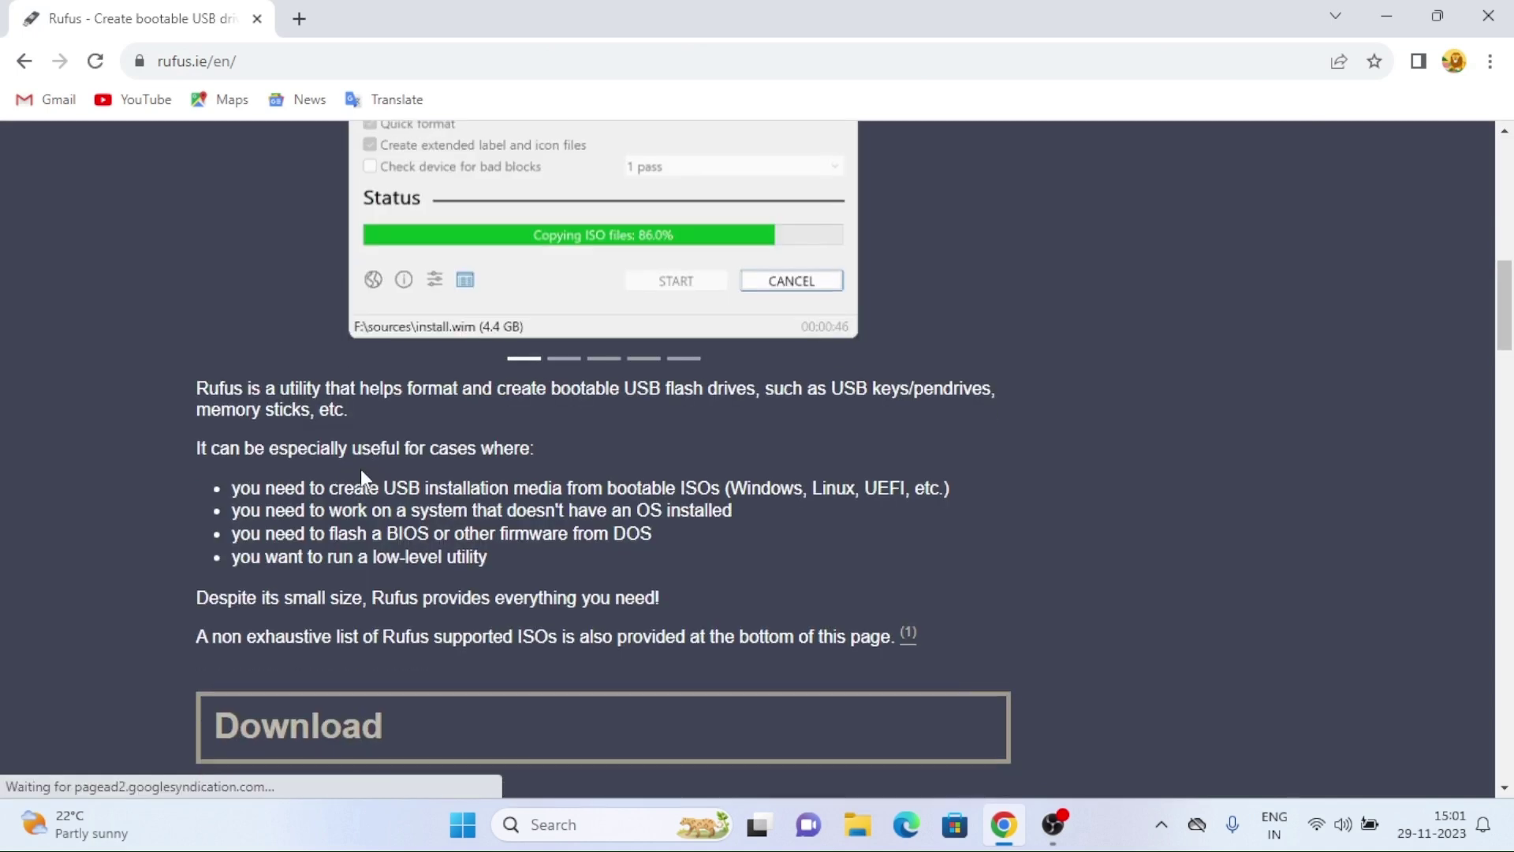
{"action": "scroll", "coordinate": [360, 469], "scroll_direction": "down", "scroll_amount": 4}
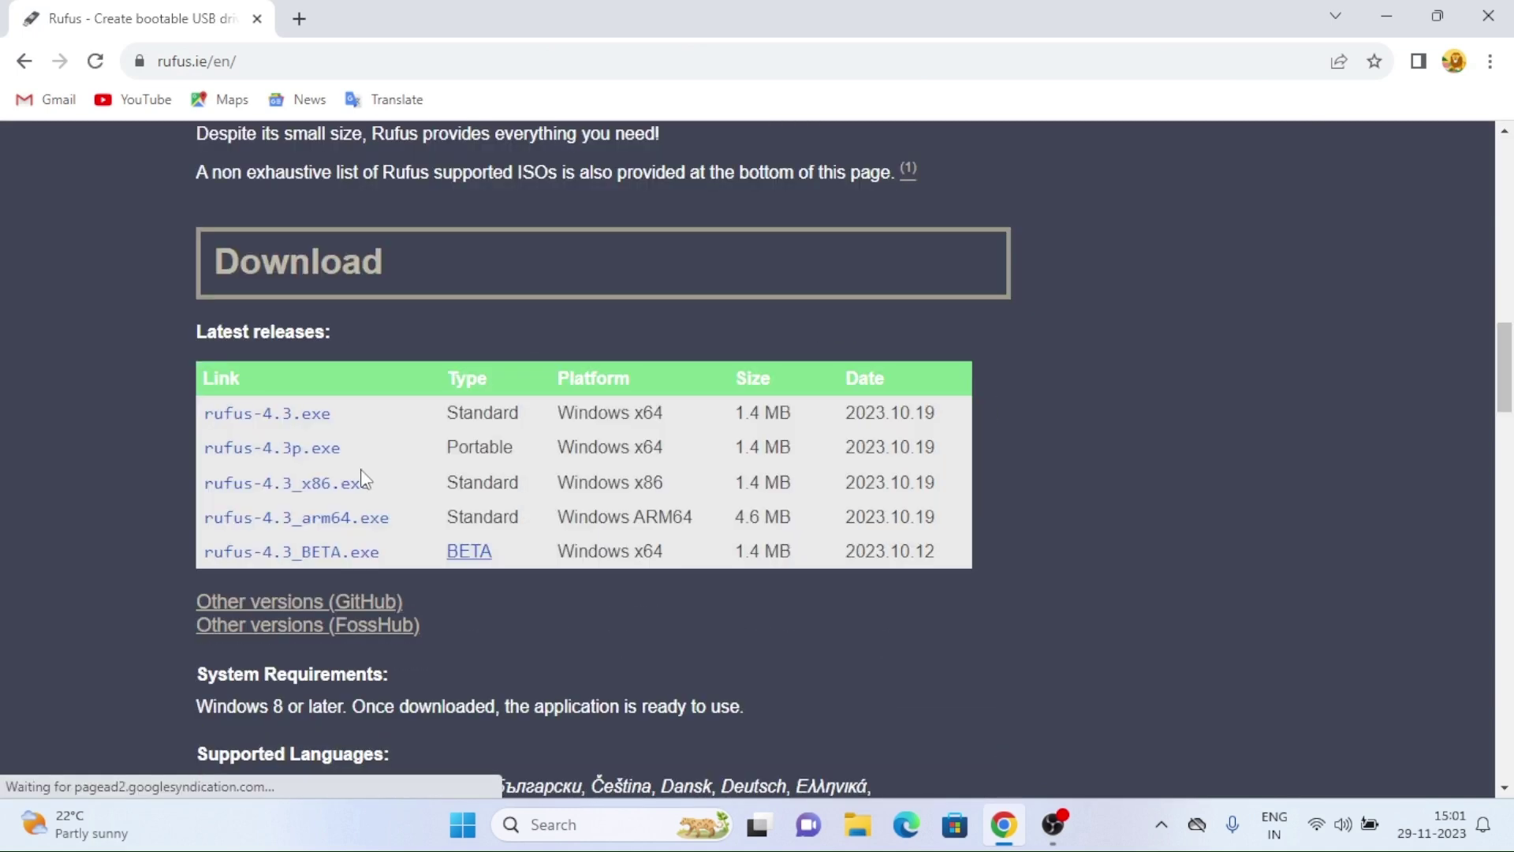
{"action": "left_click", "coordinate": [275, 416]}
{"action": "left_click", "coordinate": [1385, 17]}
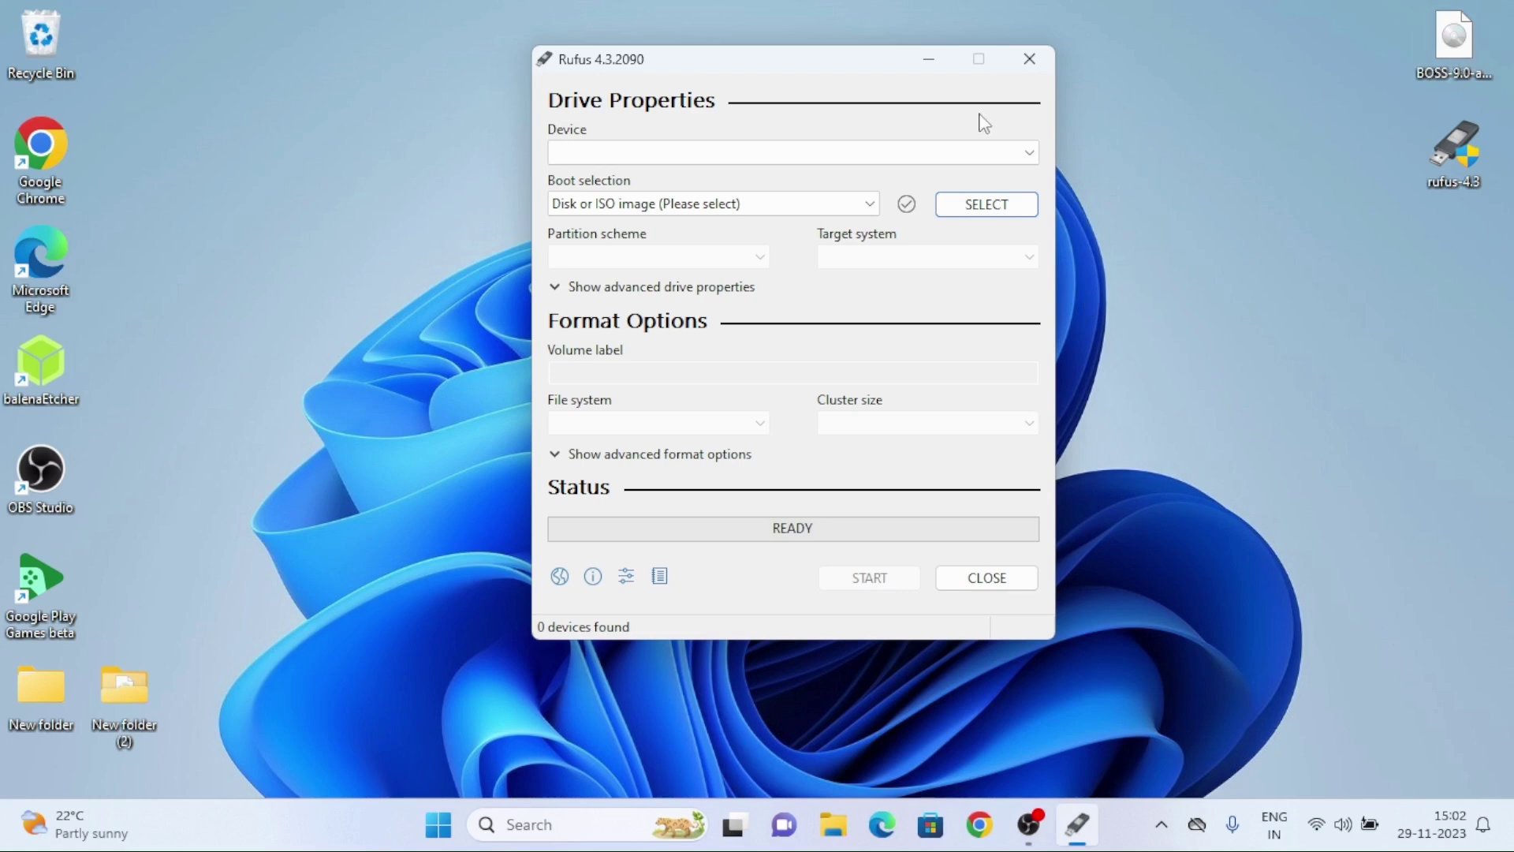
Target the 16 GB UUI (D:) drive, load BOSS-9.0-amd64-DVD-DE.iso, and choose GPT partitioning
{"action": "left_click", "coordinate": [947, 151]}
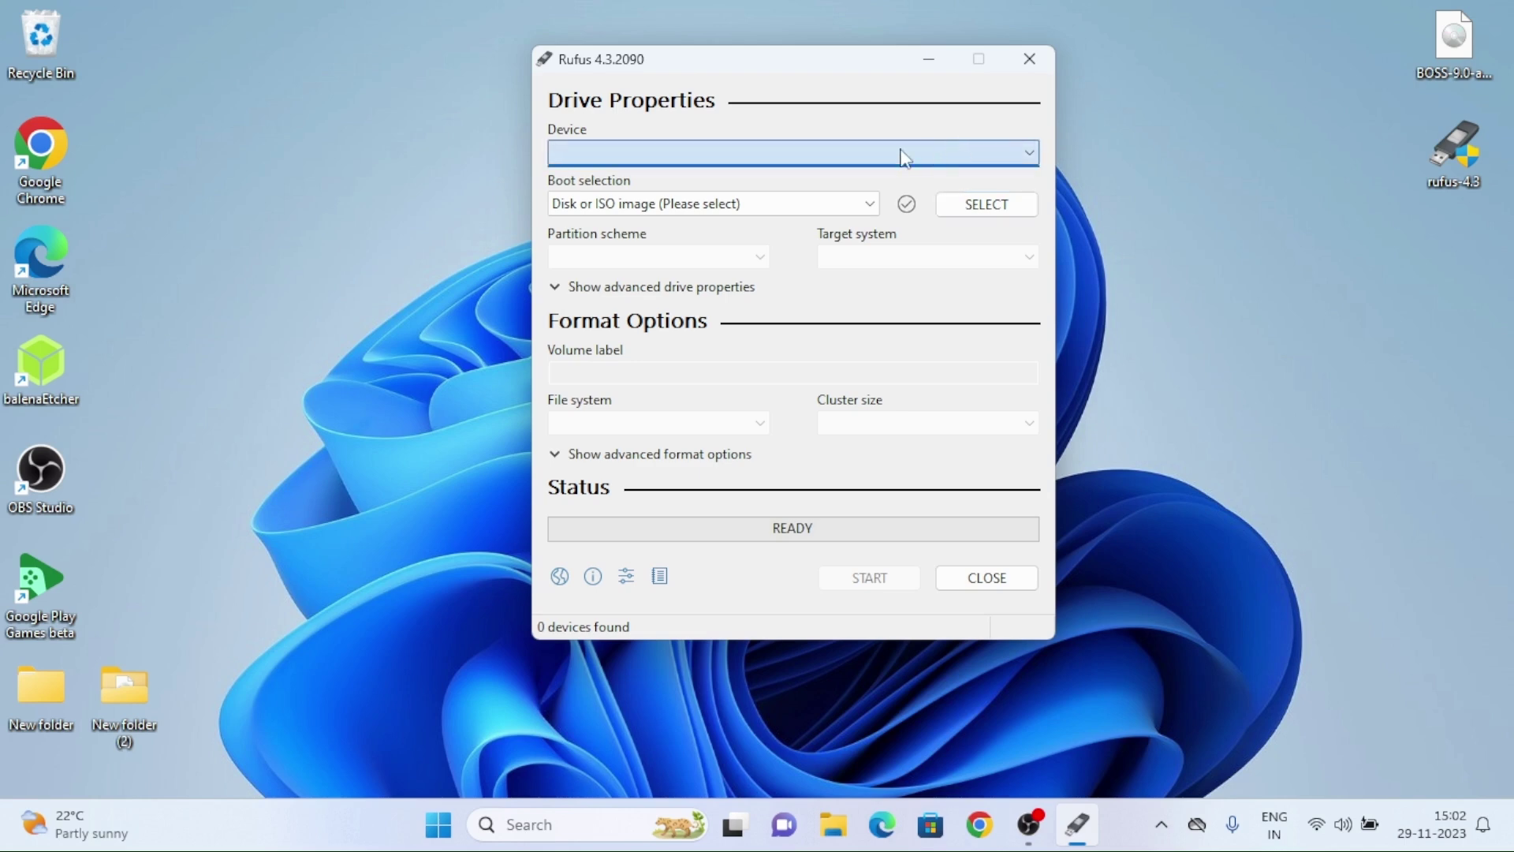
{"action": "left_click", "coordinate": [775, 153]}
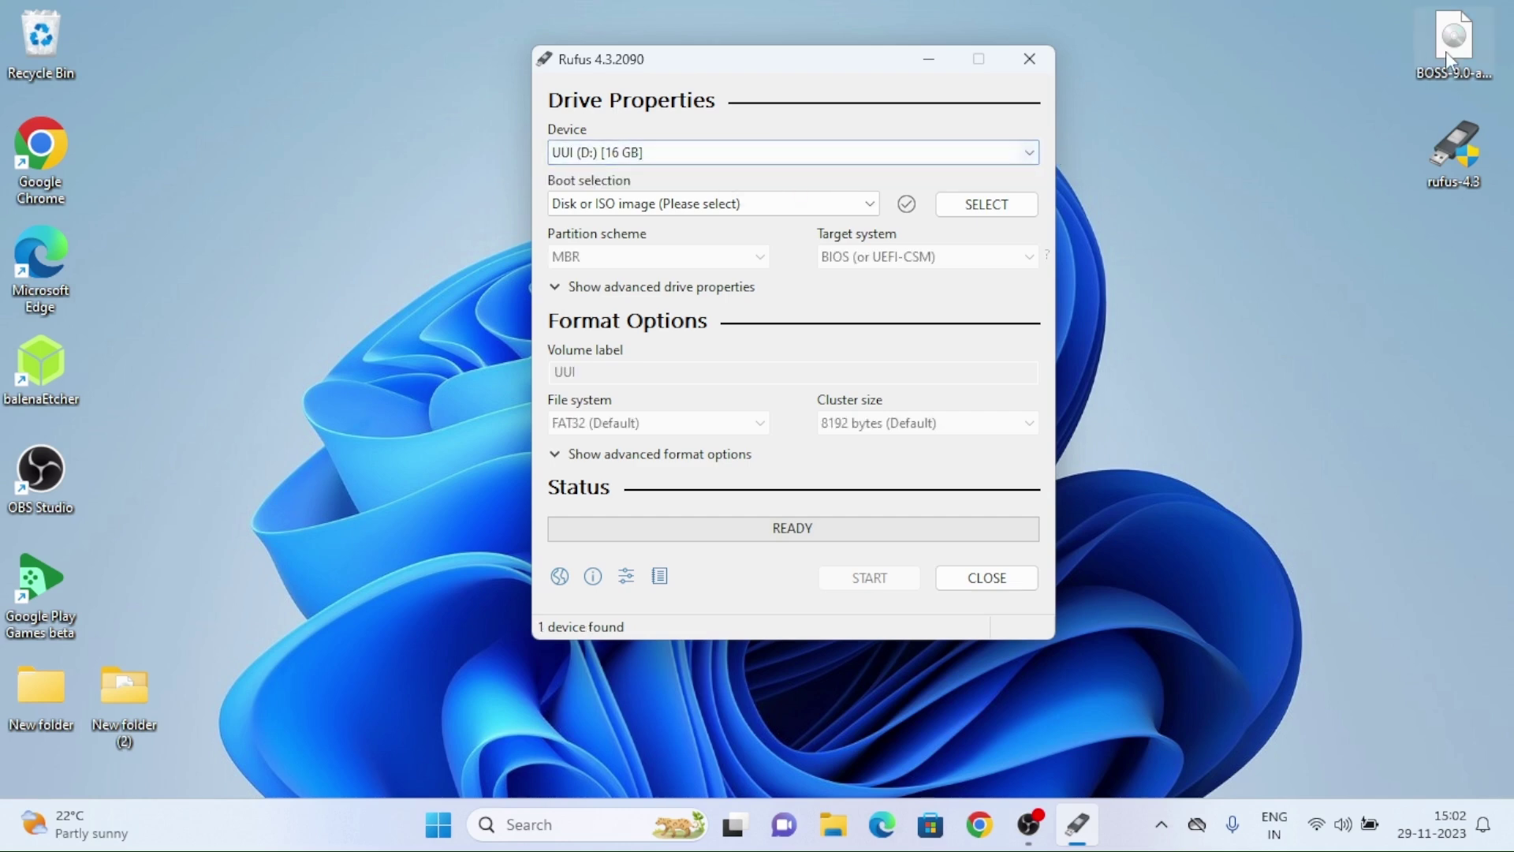
{"action": "left_click_drag", "start_coordinate": [1446, 52], "coordinate": [961, 235]}
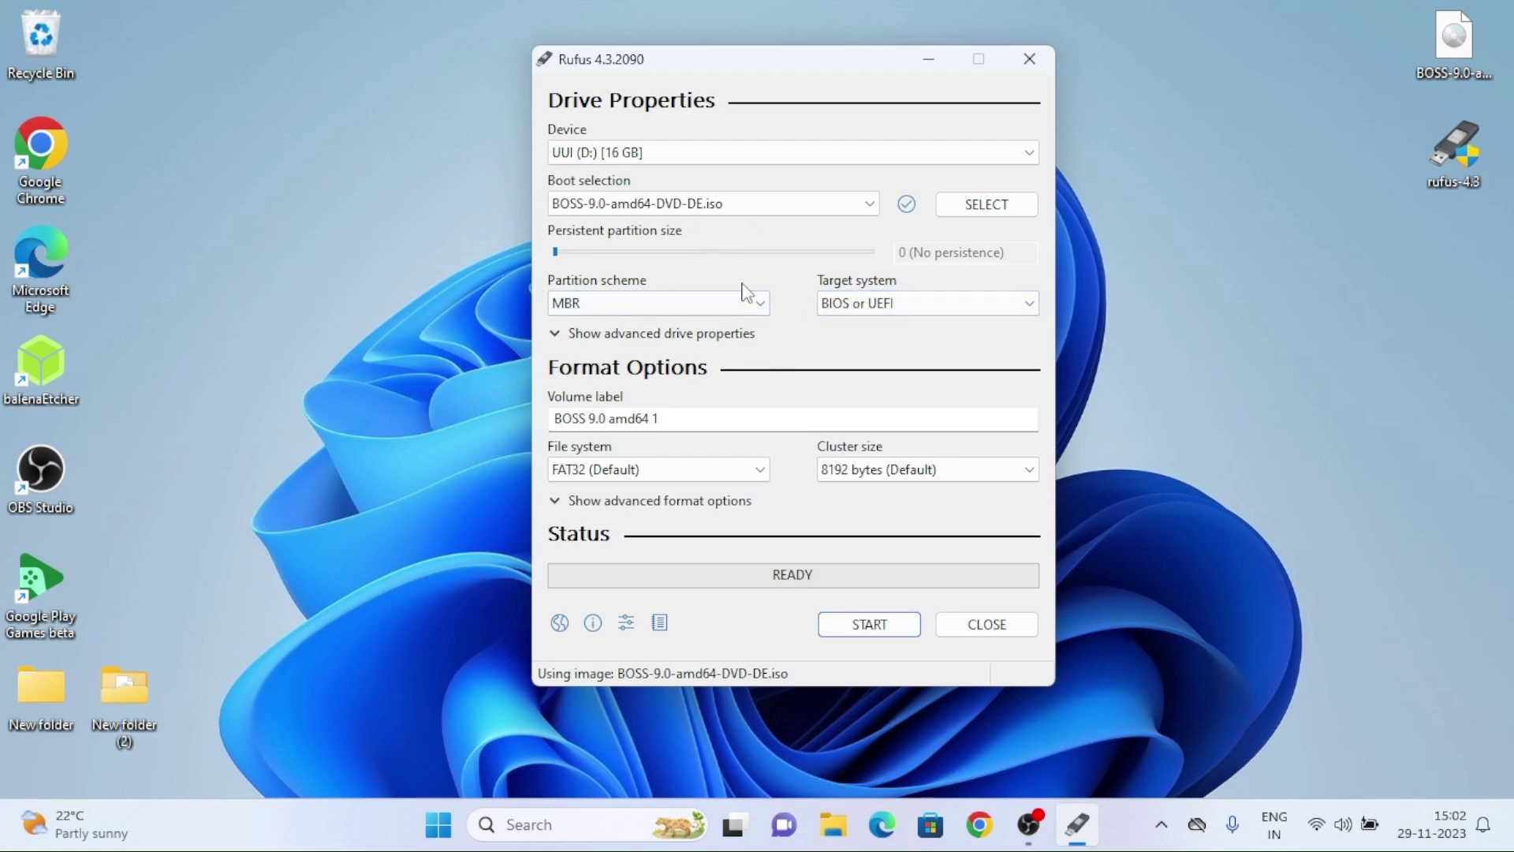
{"action": "left_click", "coordinate": [698, 303]}
{"action": "left_click", "coordinate": [666, 337]}
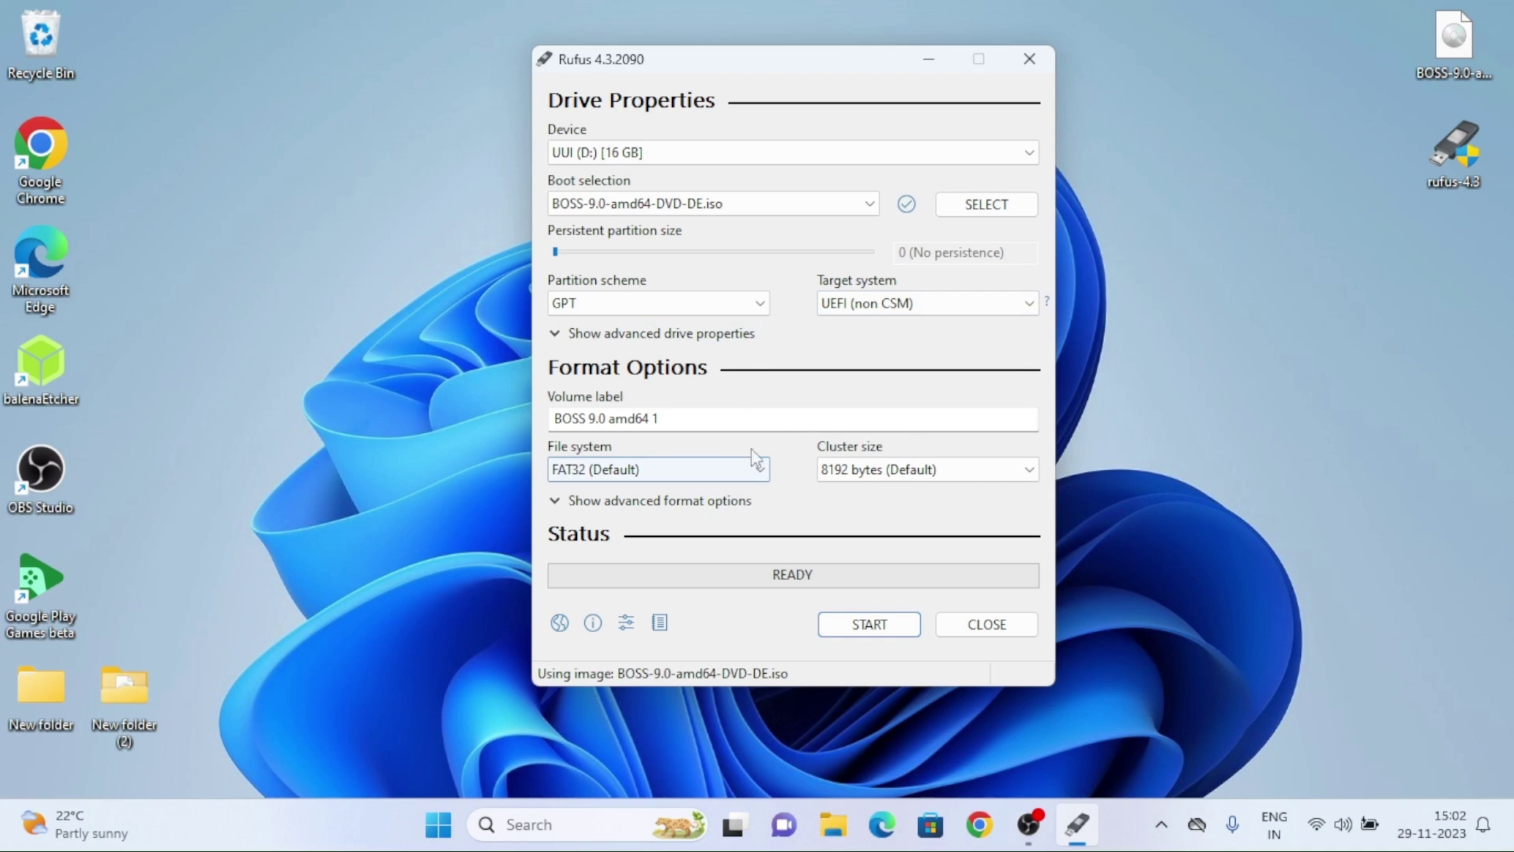
Write BOSS 9 to the USB in ISO Image mode, confirm erasing, then close Rufus
{"action": "left_click", "coordinate": [878, 625]}
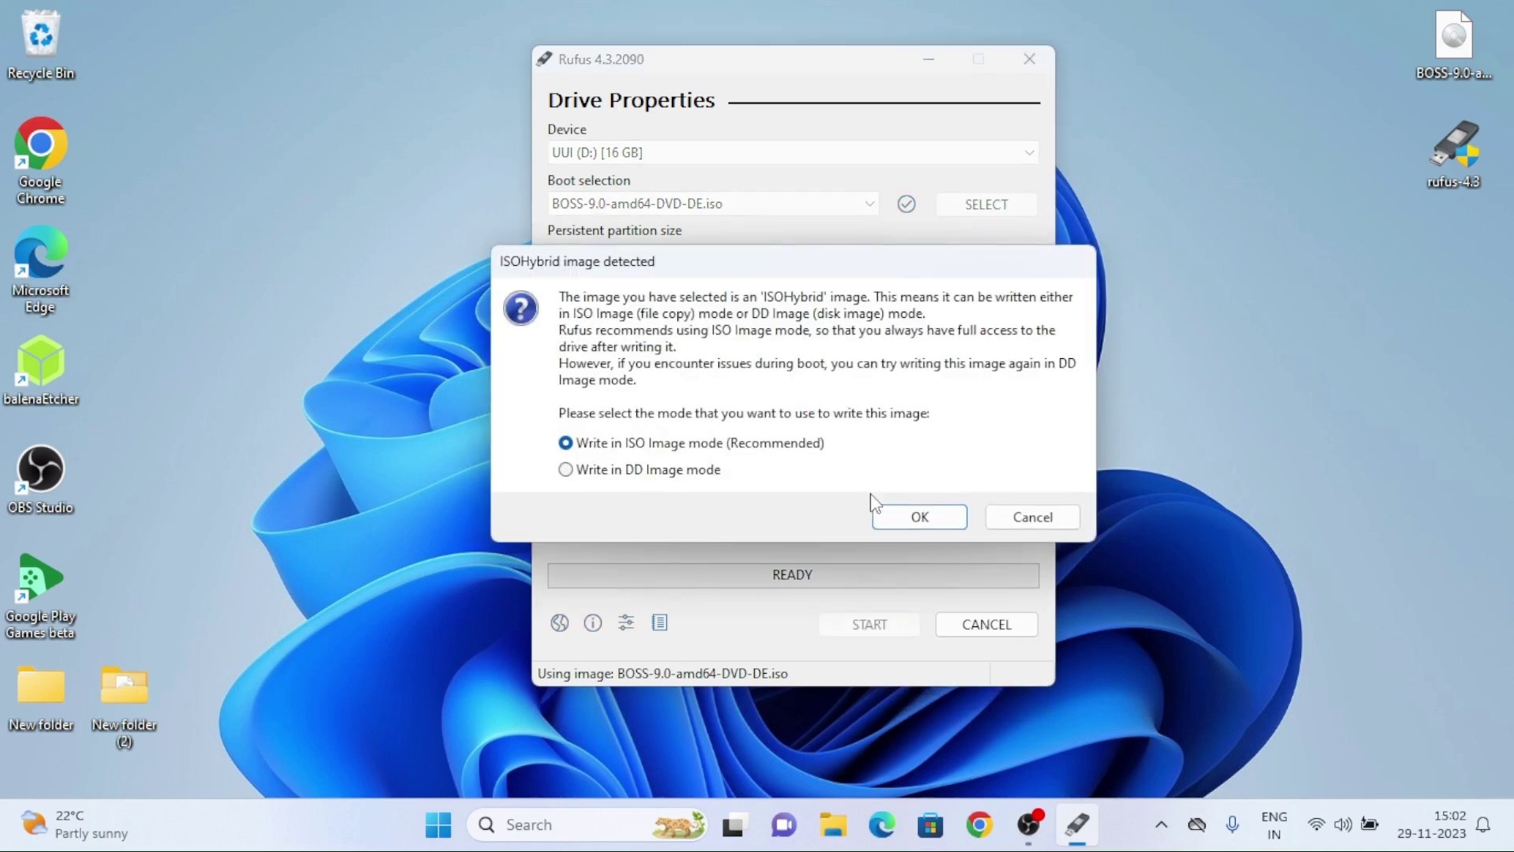
{"action": "left_click", "coordinate": [919, 517]}
{"action": "left_click", "coordinate": [829, 495]}
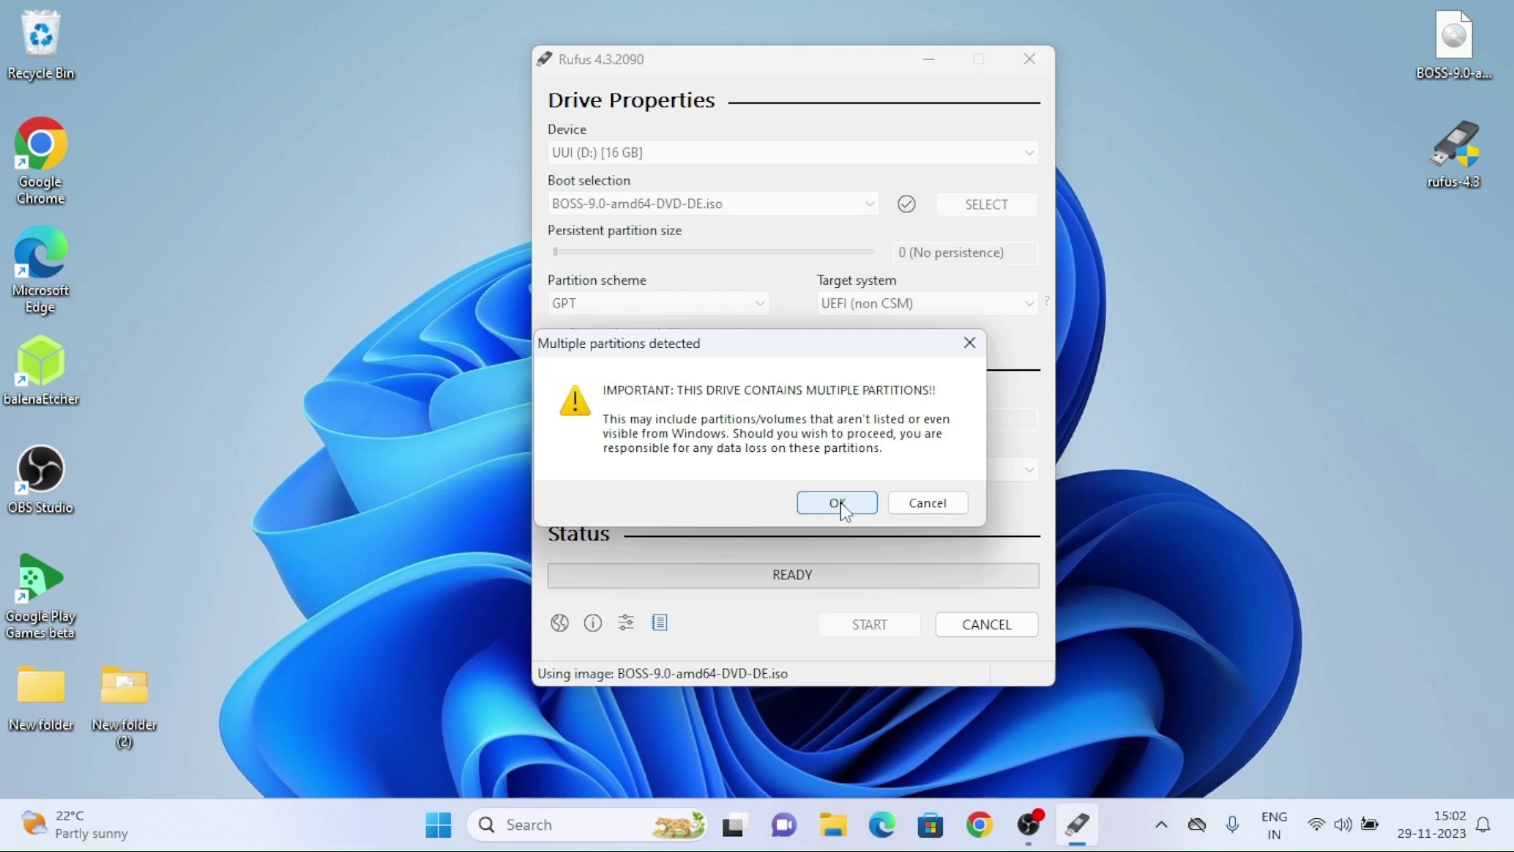
{"action": "left_click", "coordinate": [825, 507]}
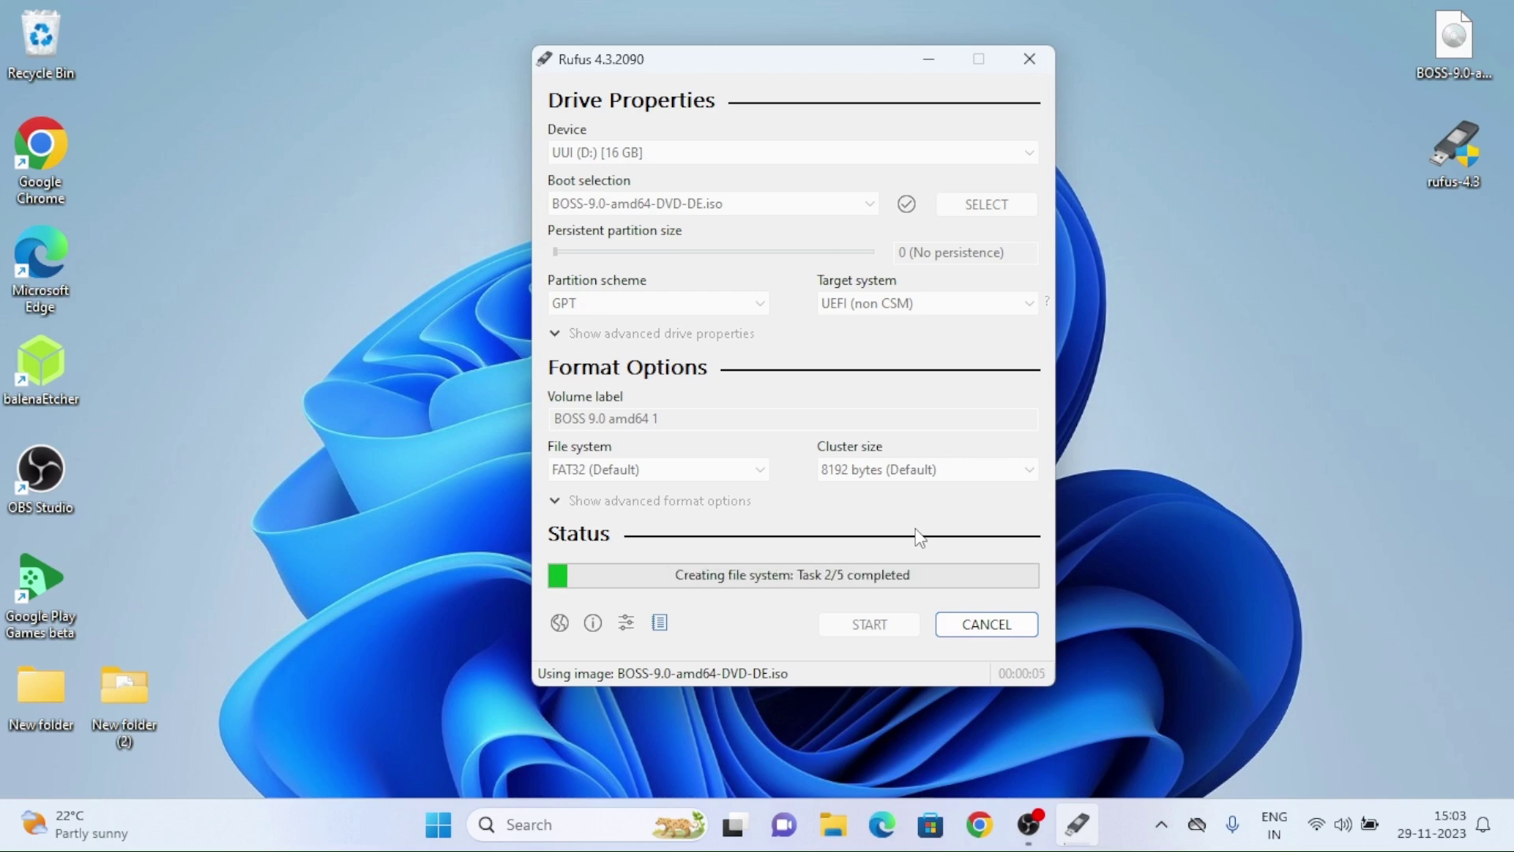
{"action": "left_click", "coordinate": [986, 624]}
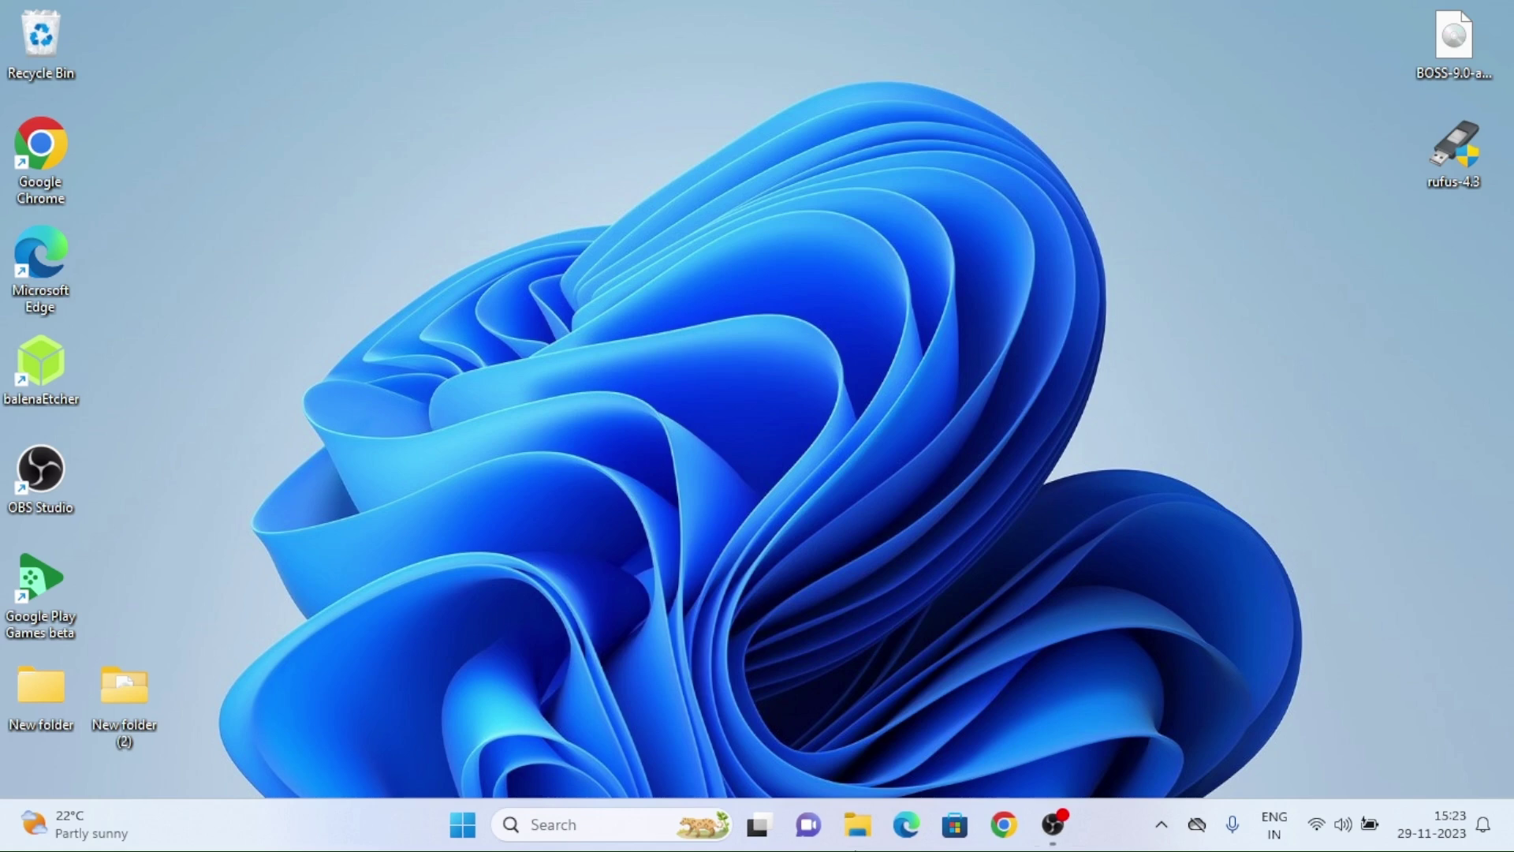
Check the installer files on the Install Debian GNU/Linux (D:) drive in File Explorer
{"action": "key", "text": "super+e"}
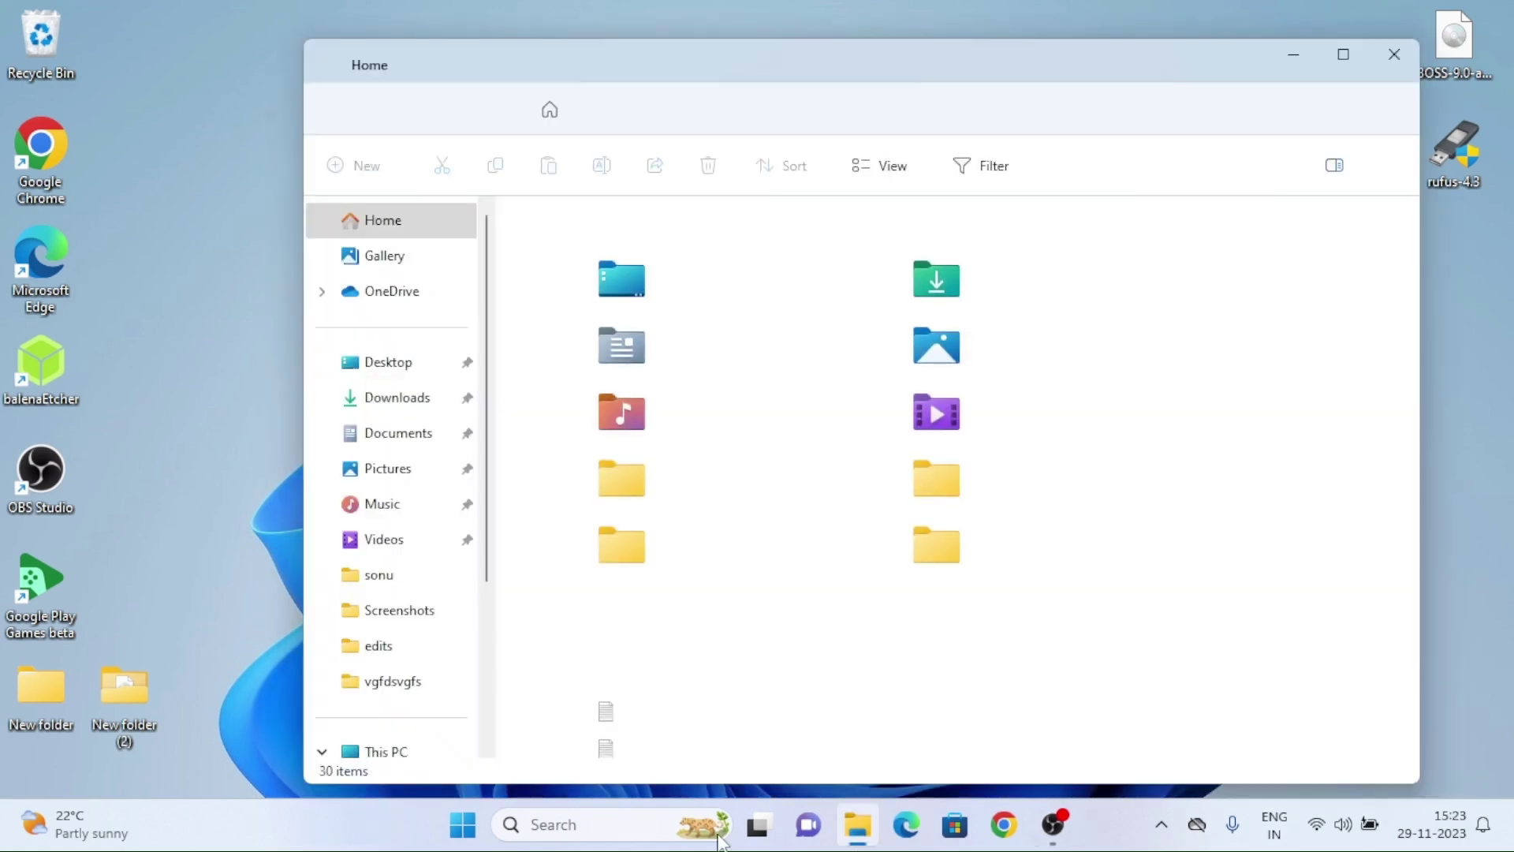
{"action": "left_click_drag", "start_coordinate": [489, 575], "coordinate": [488, 736]}
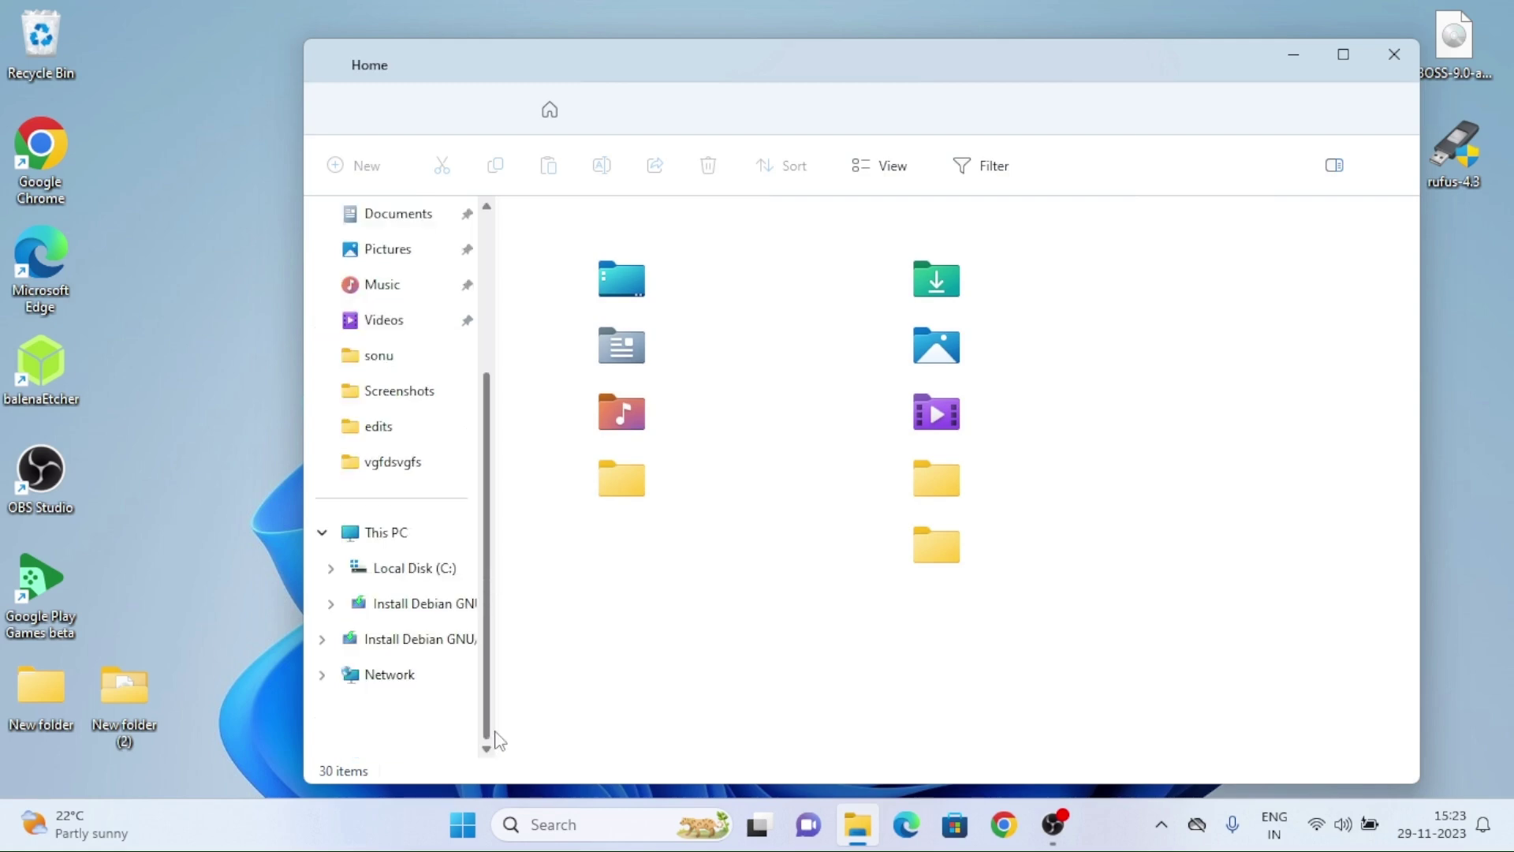
{"action": "left_click", "coordinate": [426, 641]}
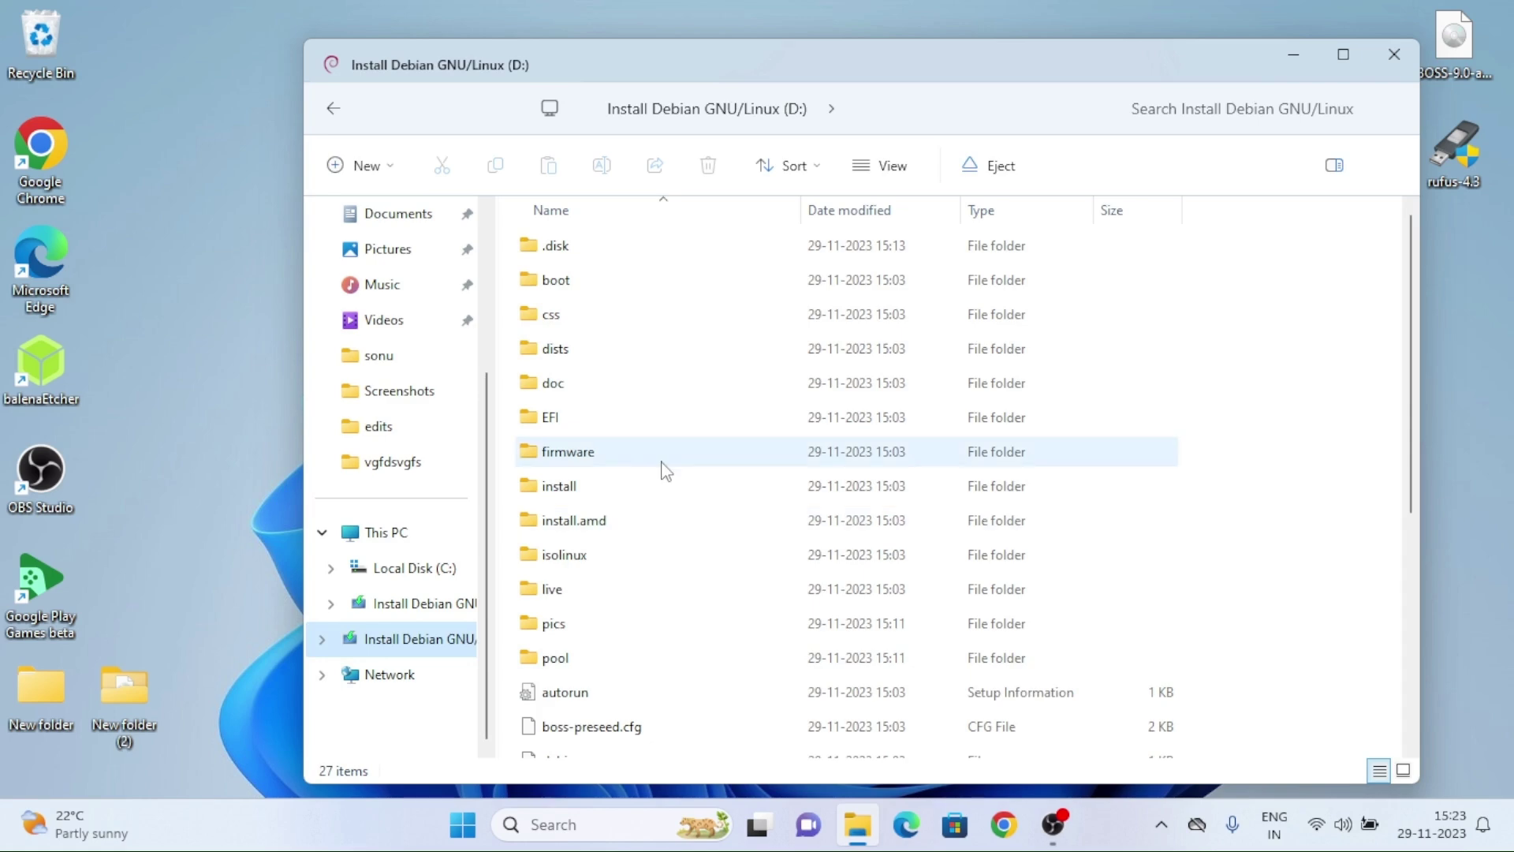
{"action": "left_click", "coordinate": [1394, 56]}
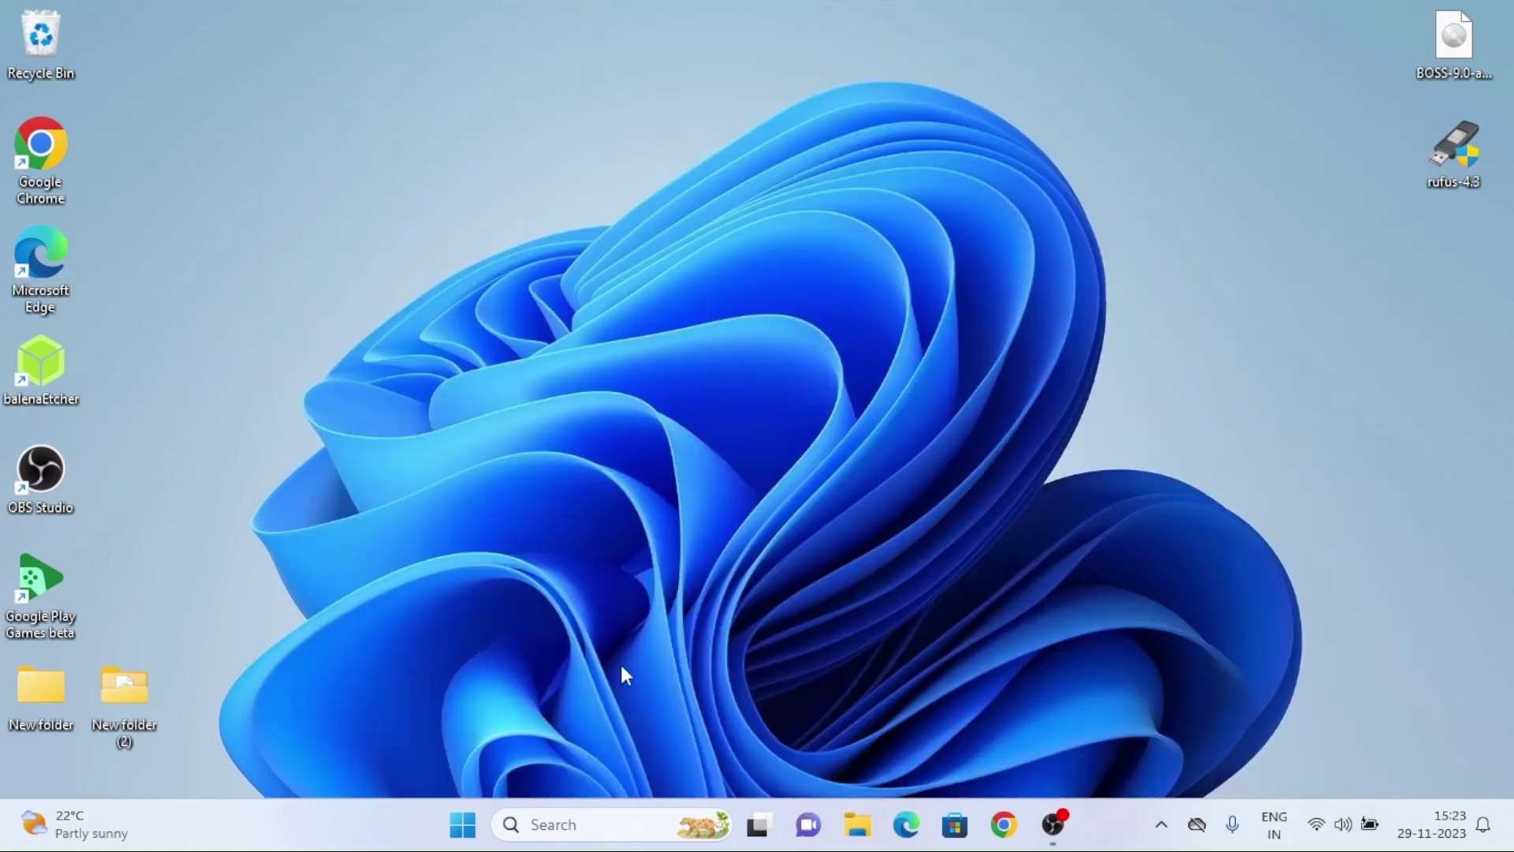
Restart the PC from the Start menu to boot from the USB
{"action": "key", "text": "super"}
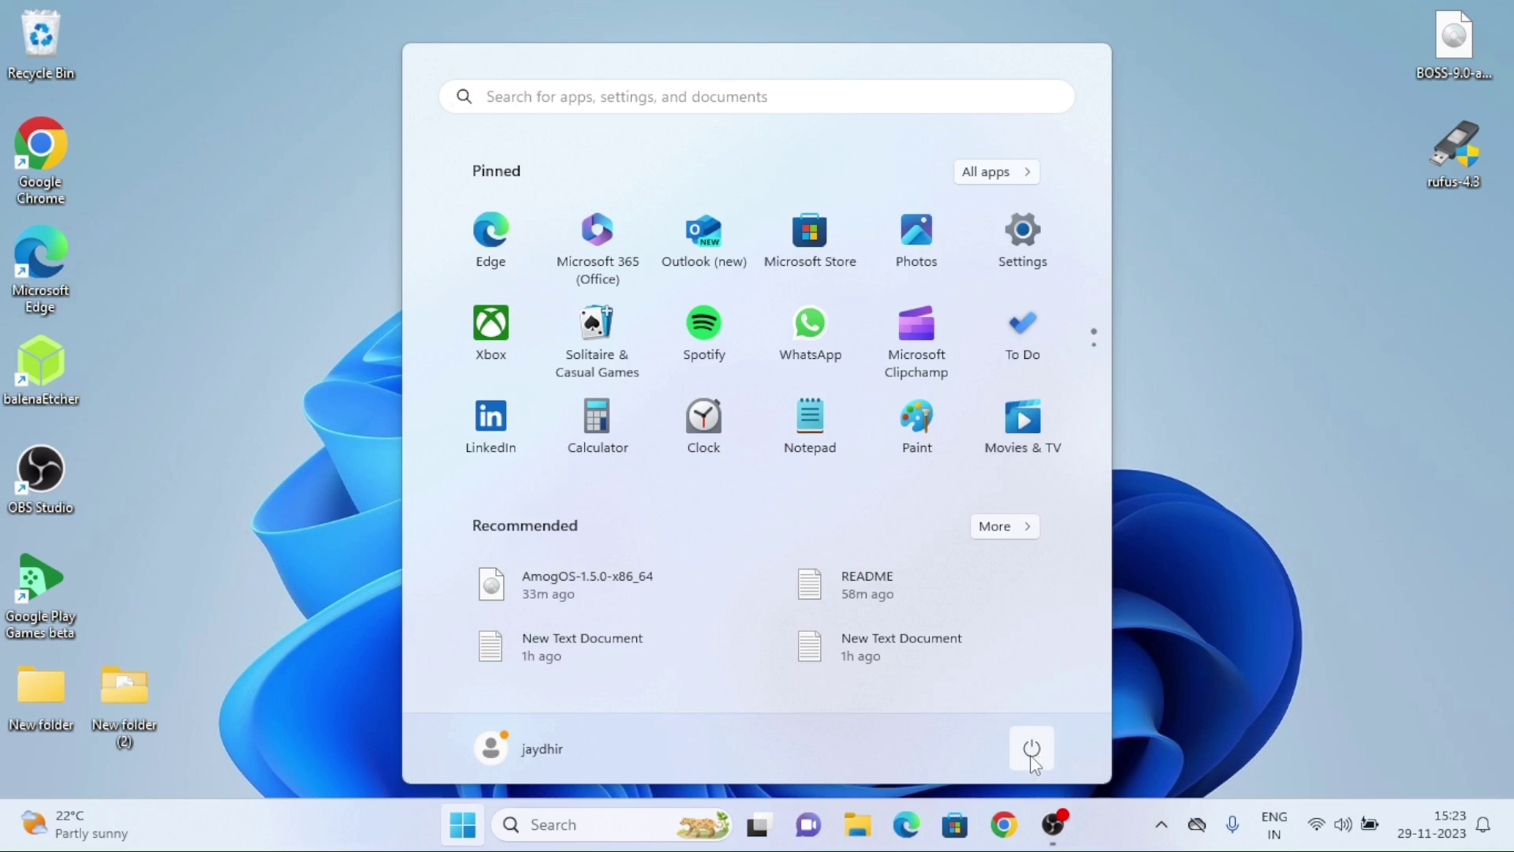
{"action": "left_click", "coordinate": [1032, 757]}
{"action": "left_click", "coordinate": [1080, 710]}
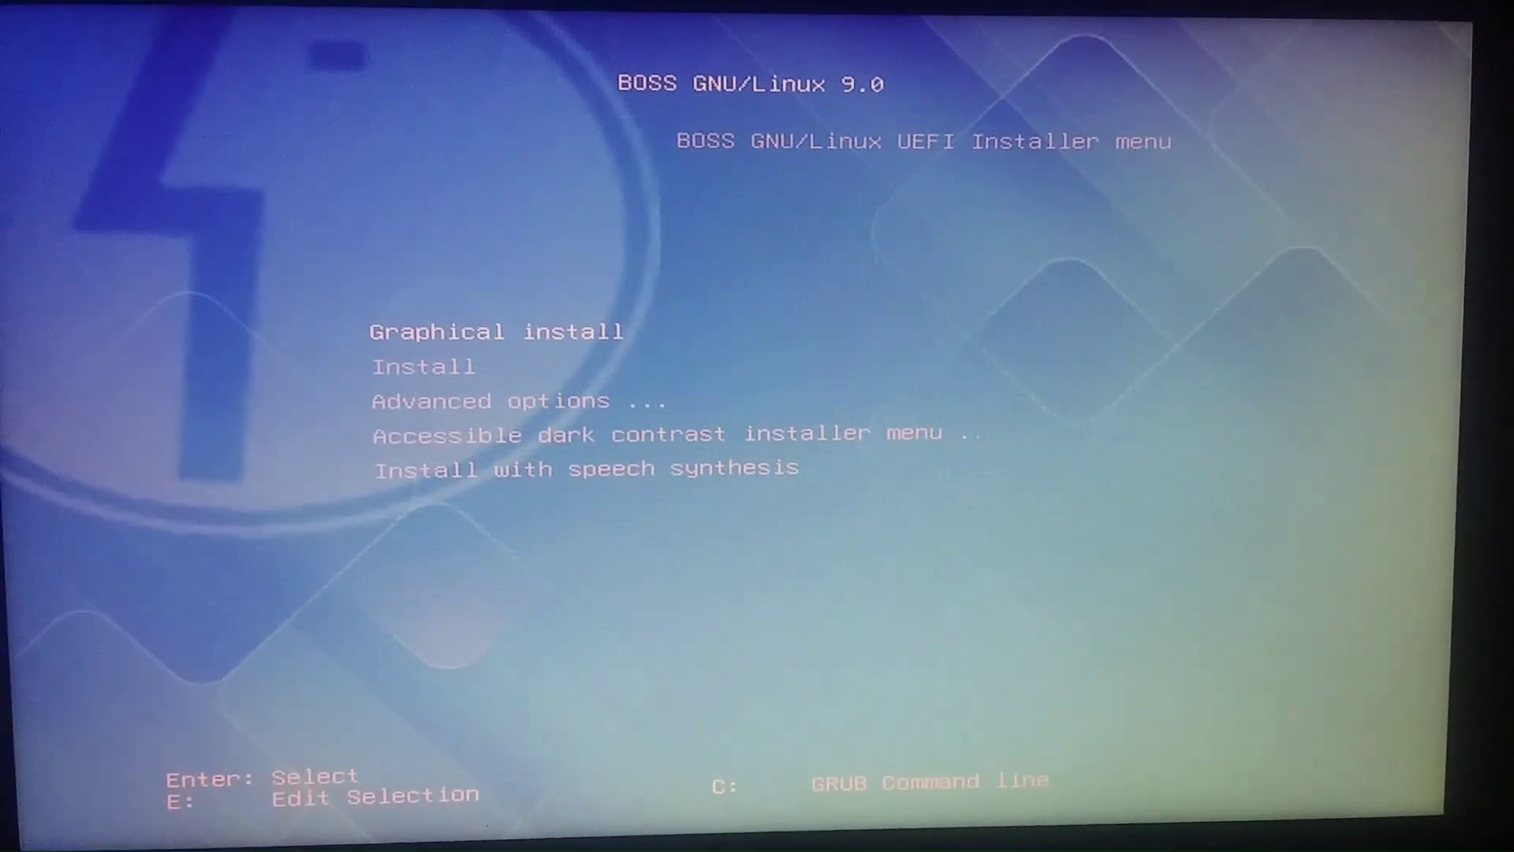
Run Graphical install with English, India, American English keyboard and hostname 'boss'
{"action": "key", "text": "Return"}
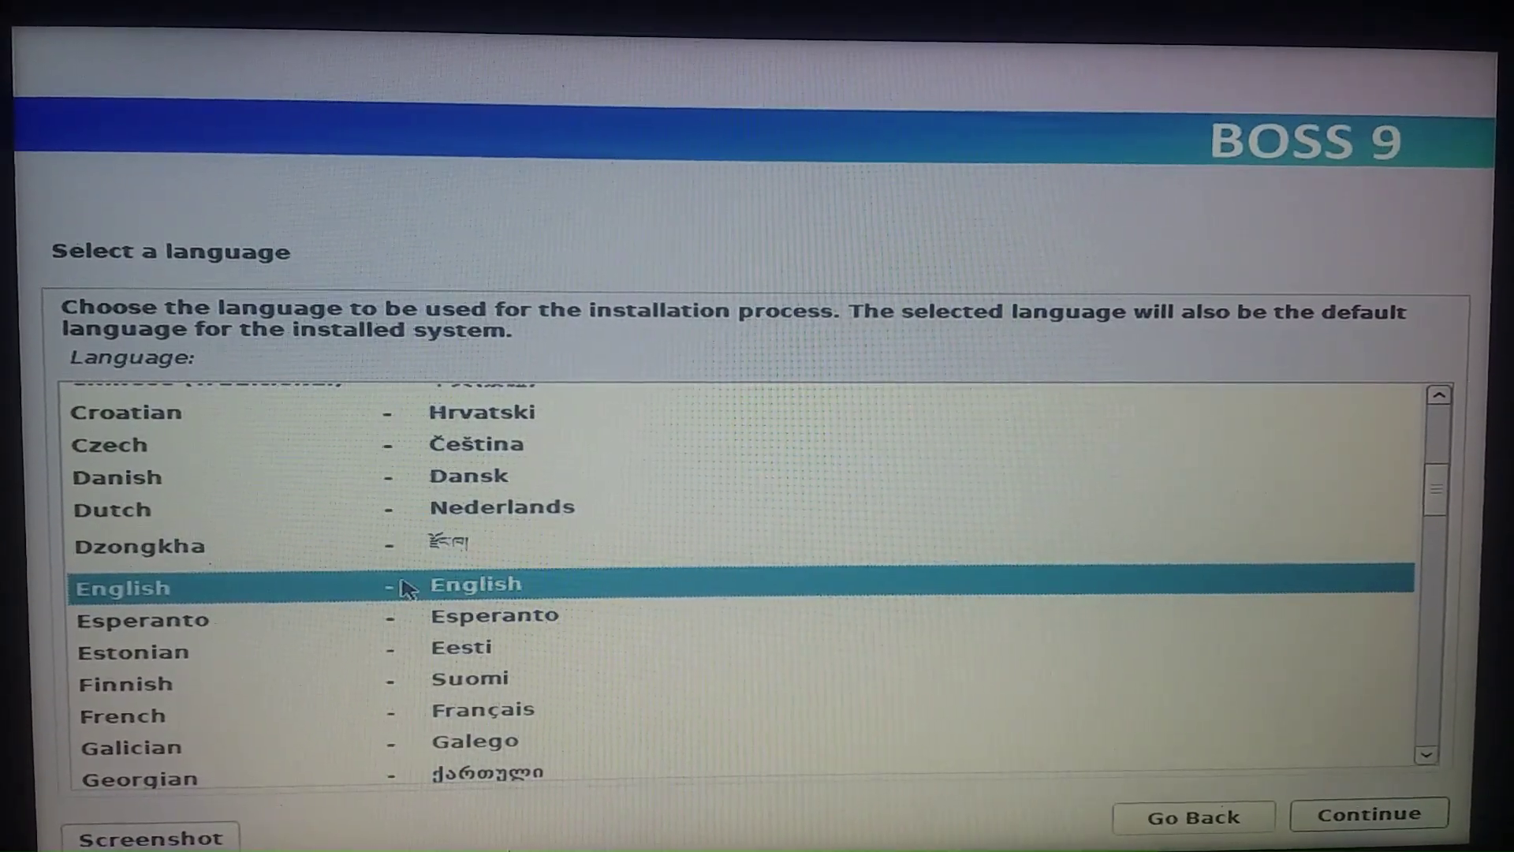
{"action": "left_click", "coordinate": [1339, 816]}
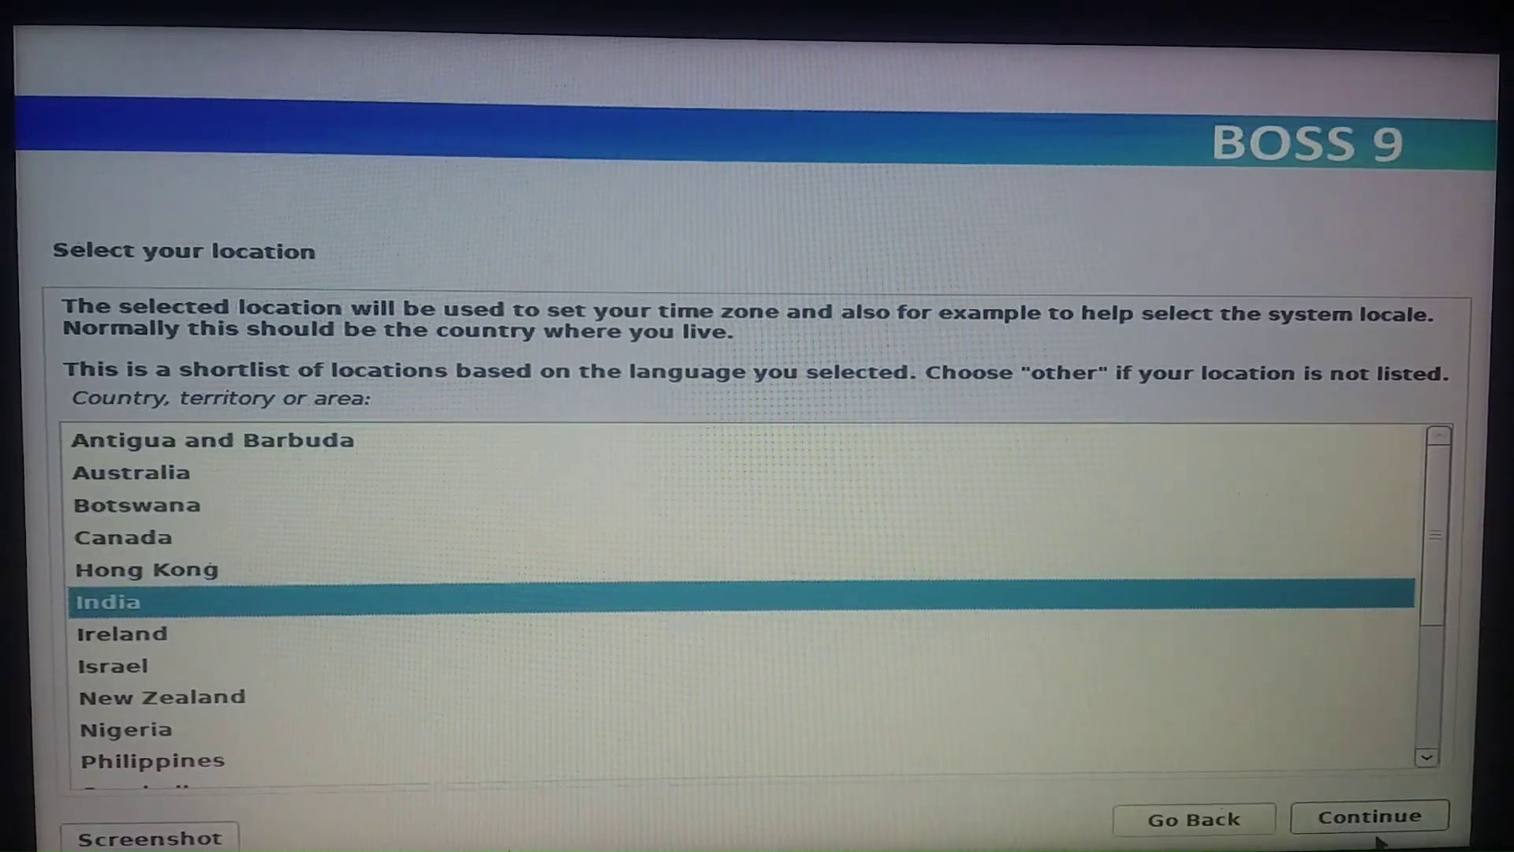
{"action": "left_click", "coordinate": [1344, 825]}
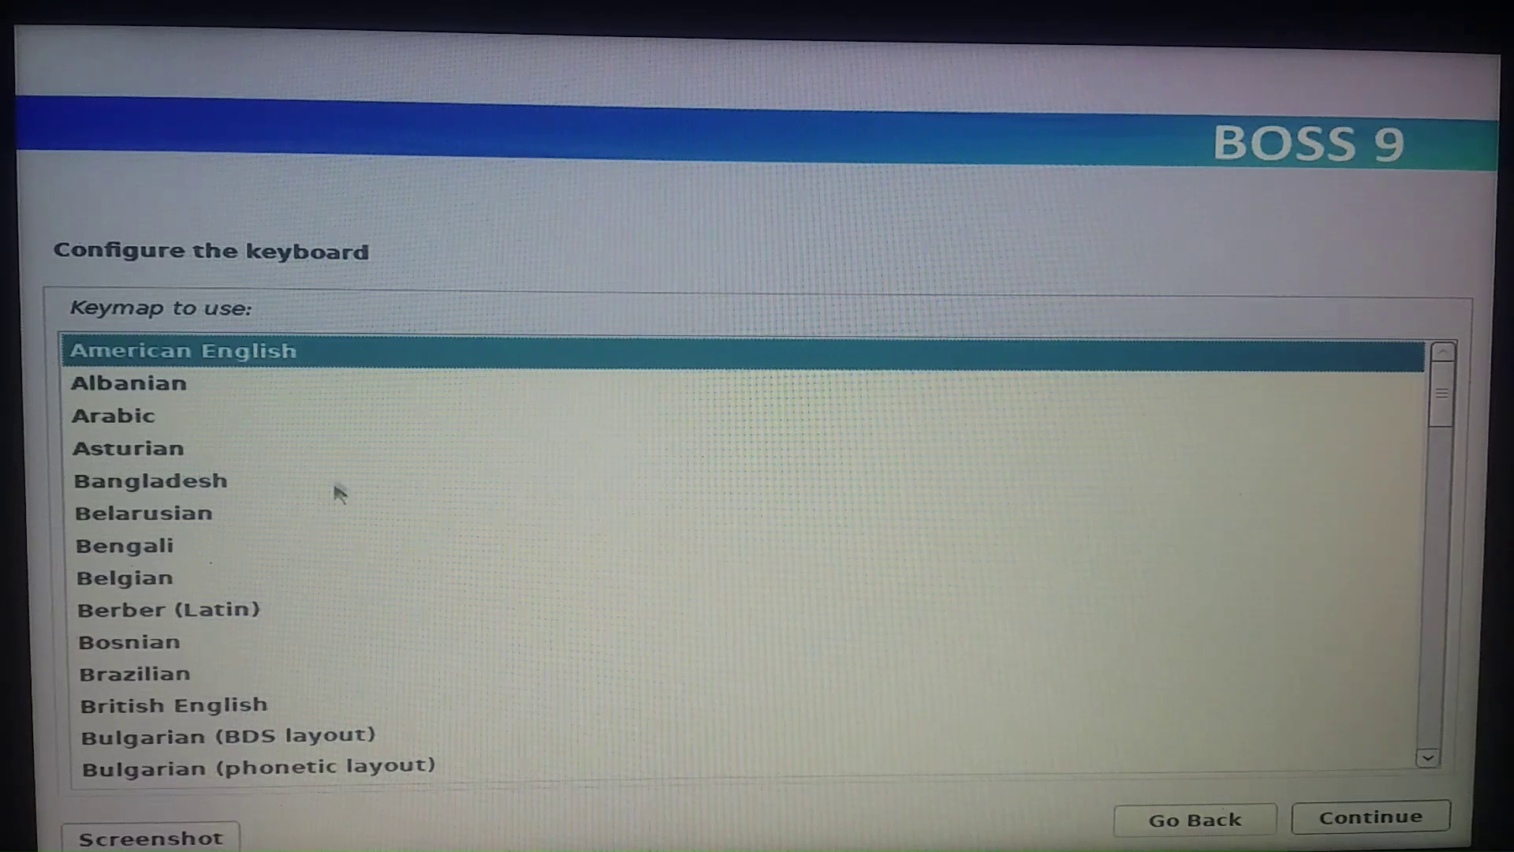
{"action": "left_click", "coordinate": [1332, 819]}
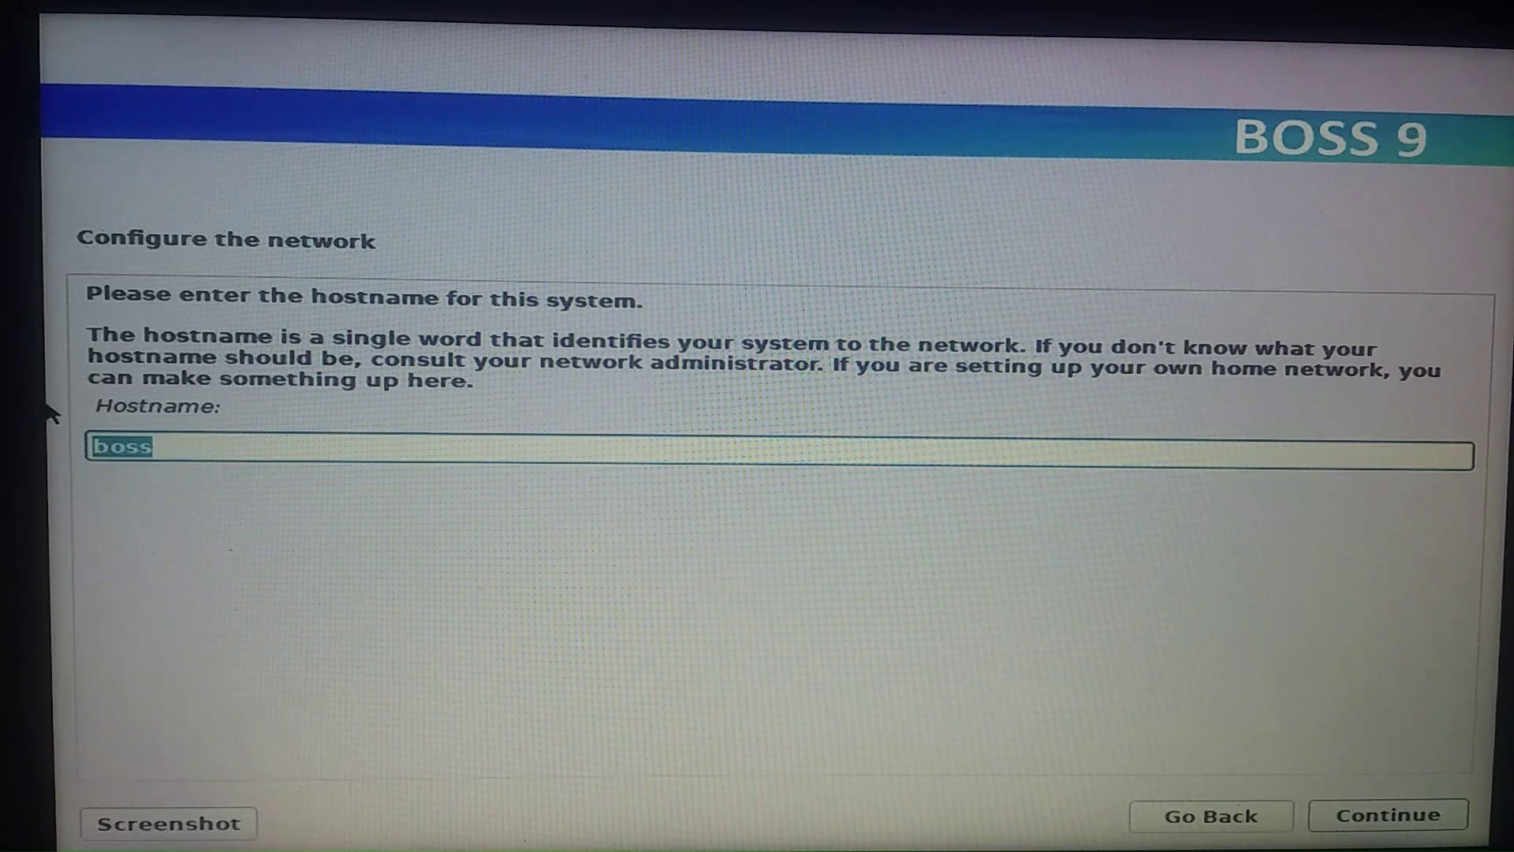
{"action": "left_click", "coordinate": [1399, 817]}
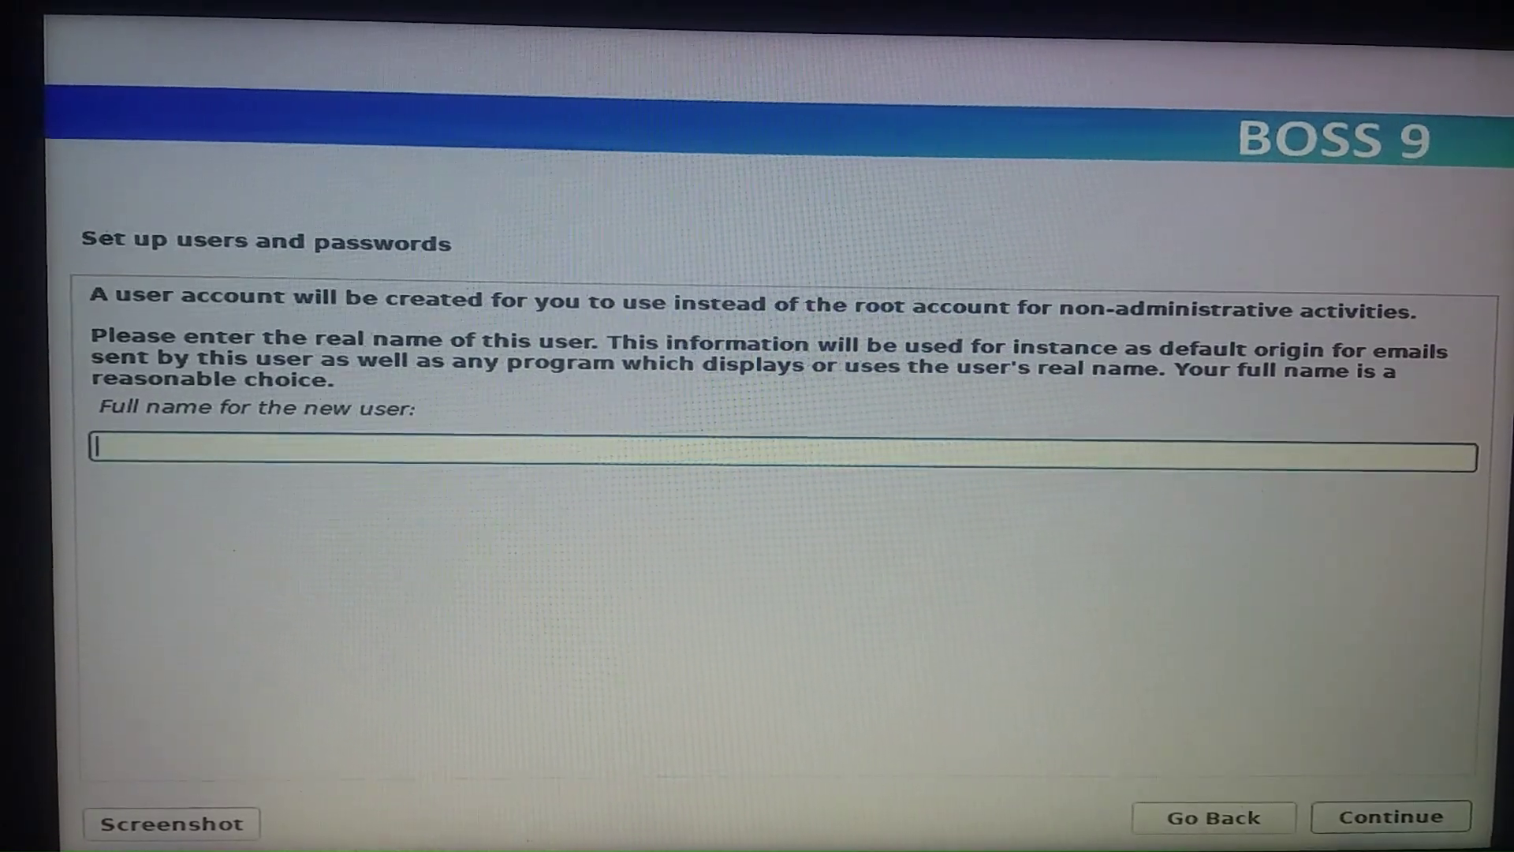
Submit a blank full name and username, then dismiss the invalid-username error
{"action": "left_click", "coordinate": [1415, 830]}
{"action": "left_click", "coordinate": [1416, 832]}
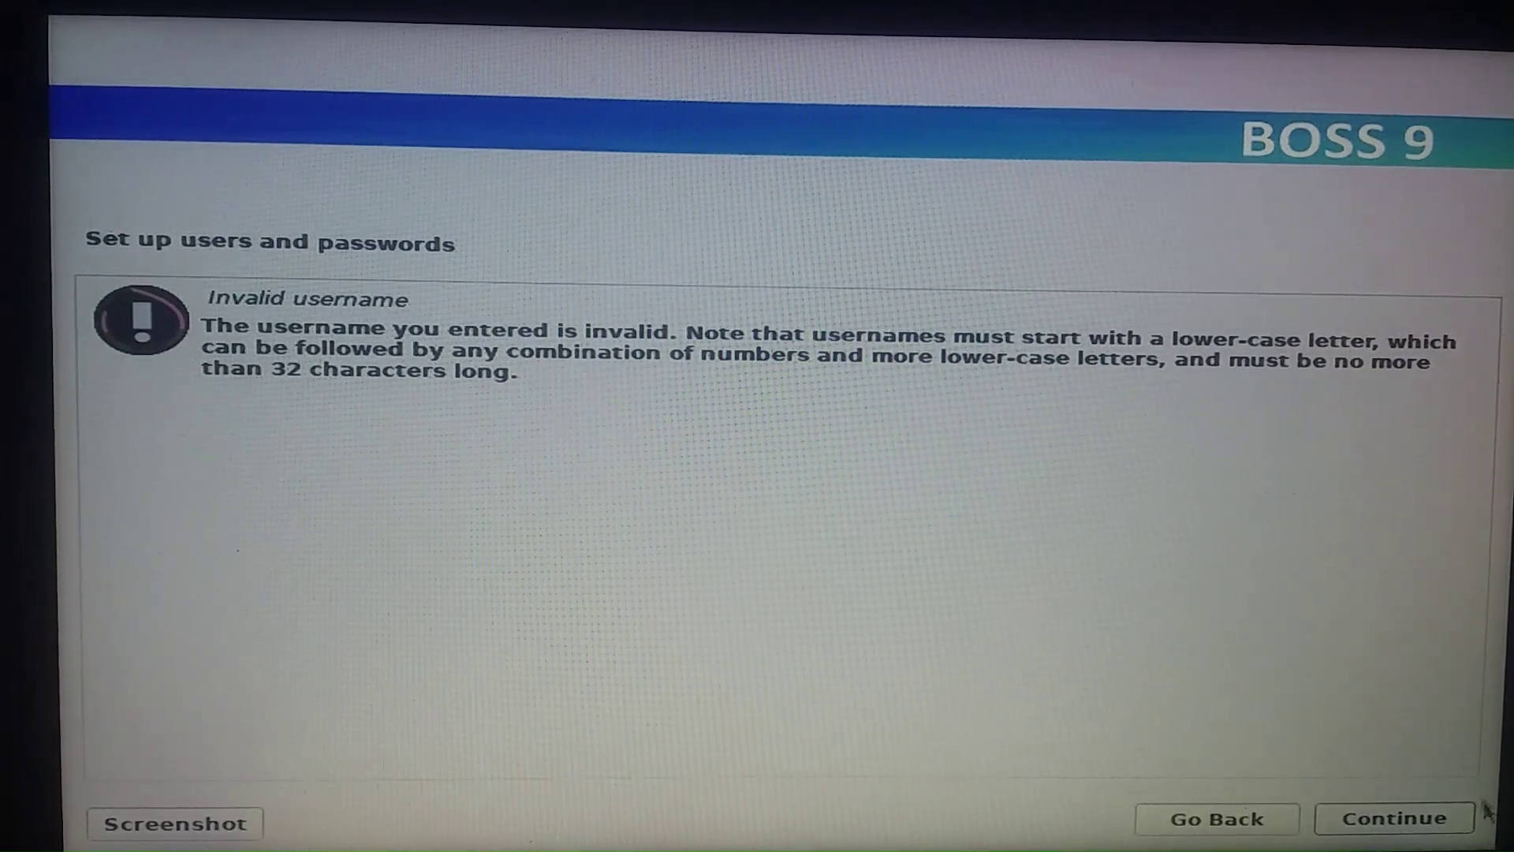
{"action": "left_click", "coordinate": [1408, 818]}
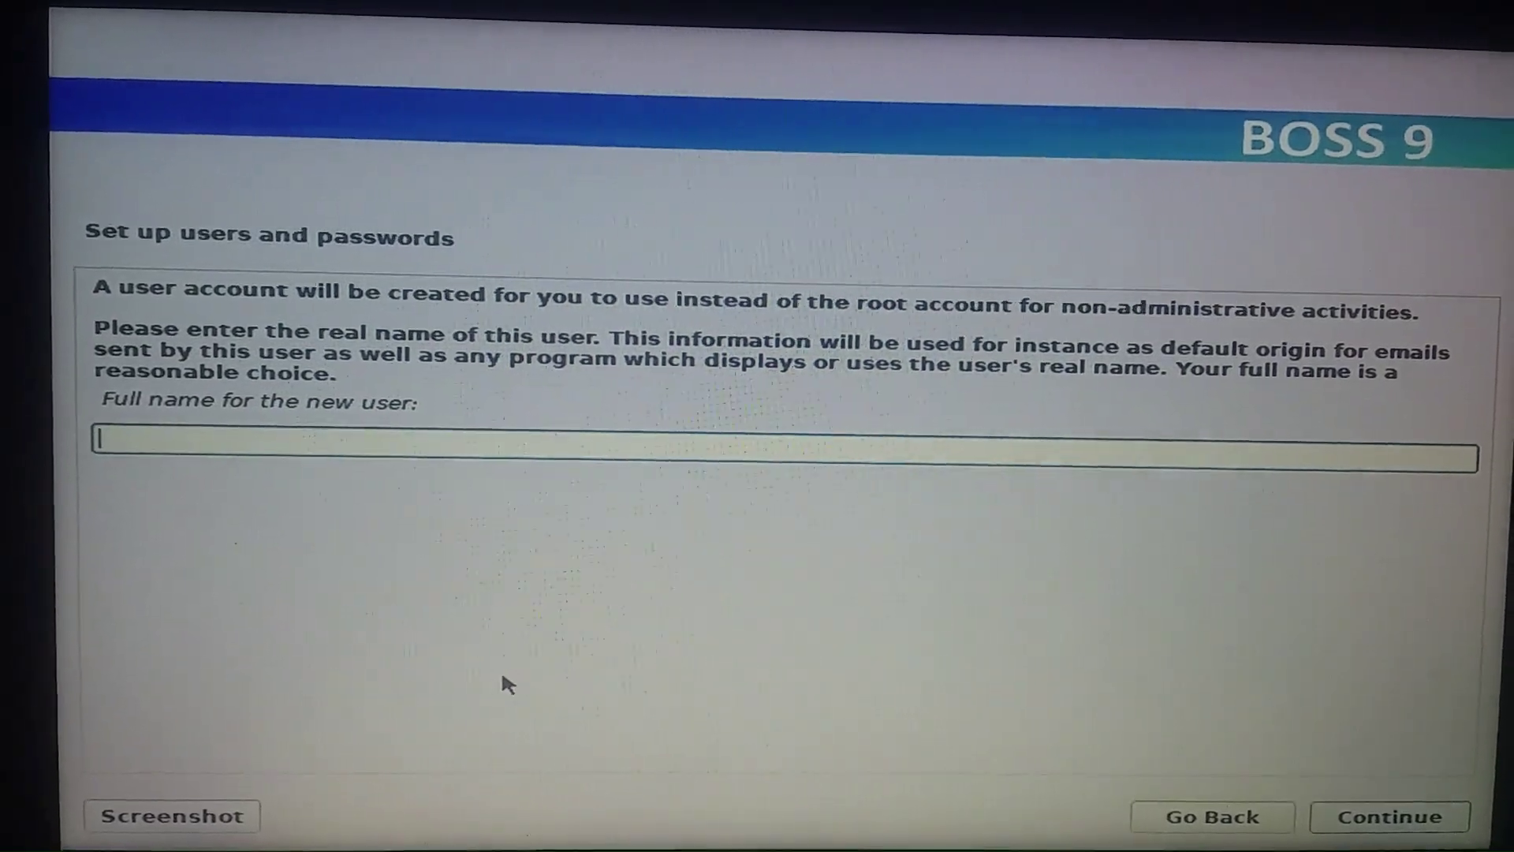
{"action": "type", "text": "usr"}
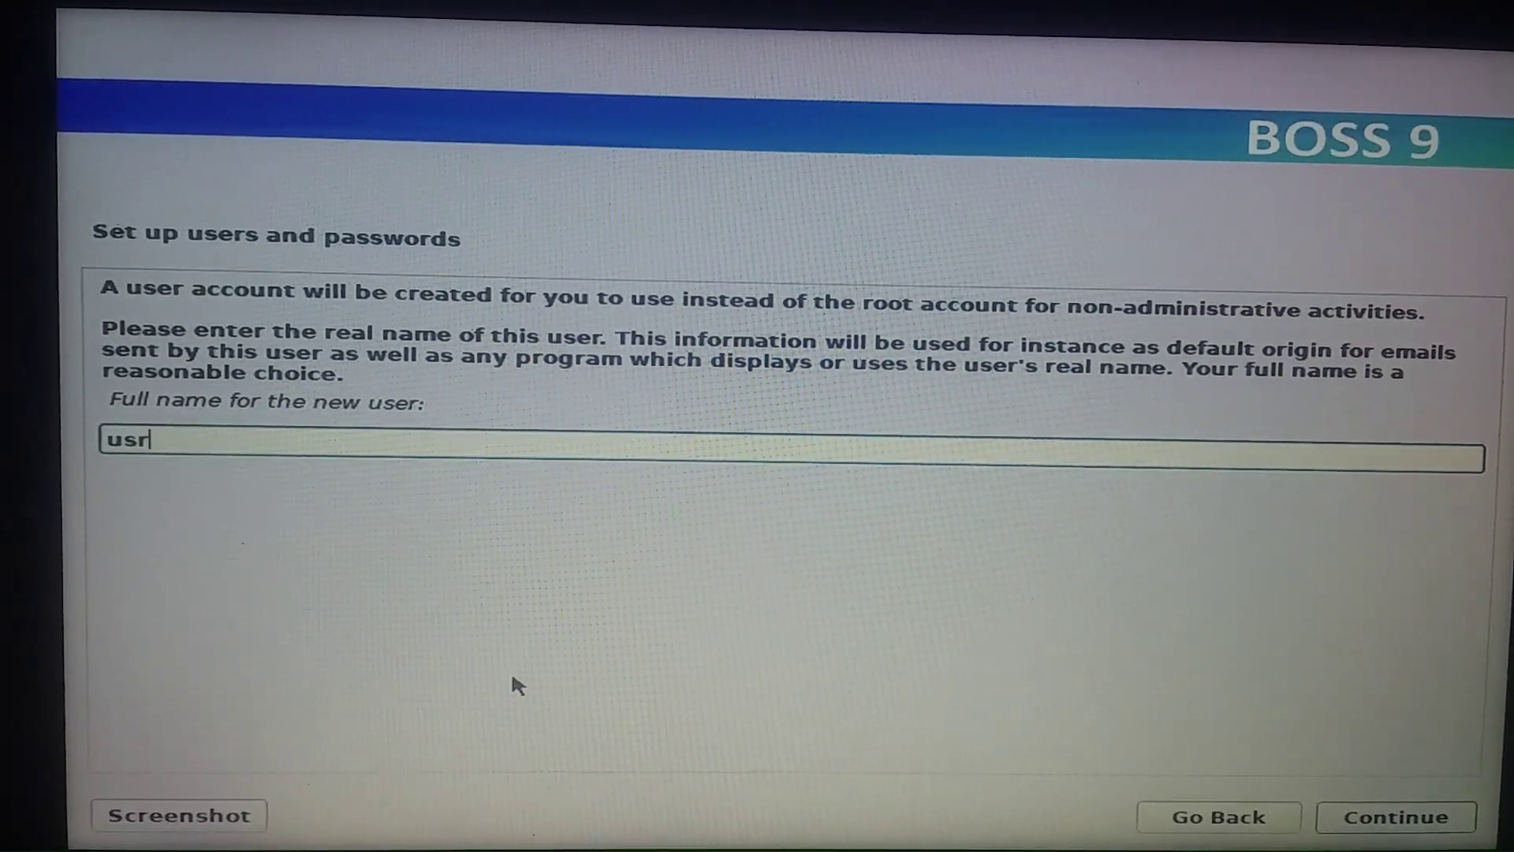
{"action": "type", "text": "e"}
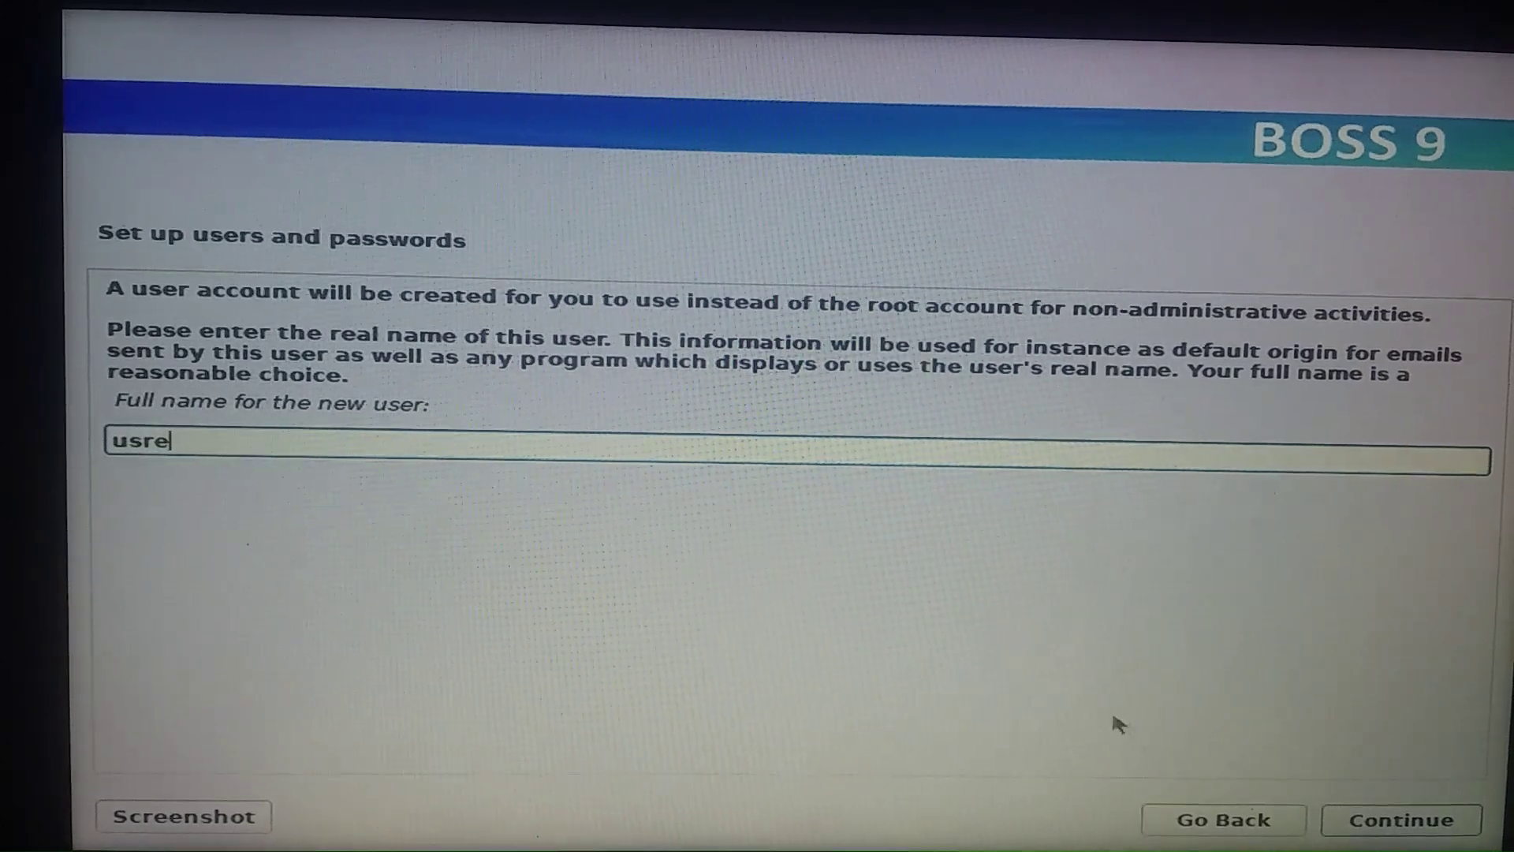
Enter full name 'user', accept username 'user', and start entering the password
{"action": "key", "text": "BackSpace"}
{"action": "key", "text": "BackSpace"}
{"action": "type", "text": "er"}
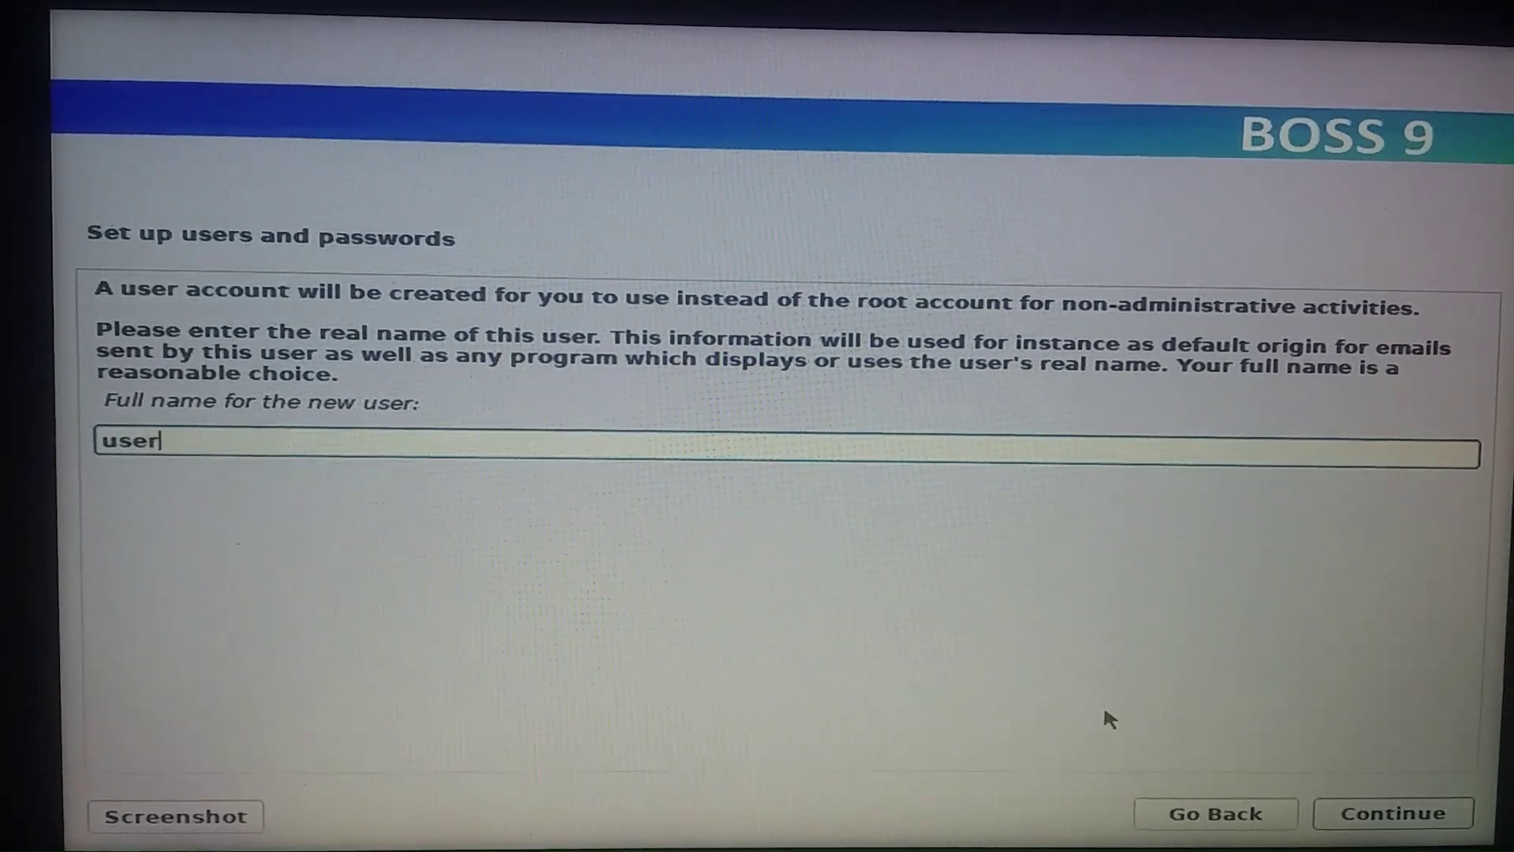
{"action": "key", "text": "Return"}
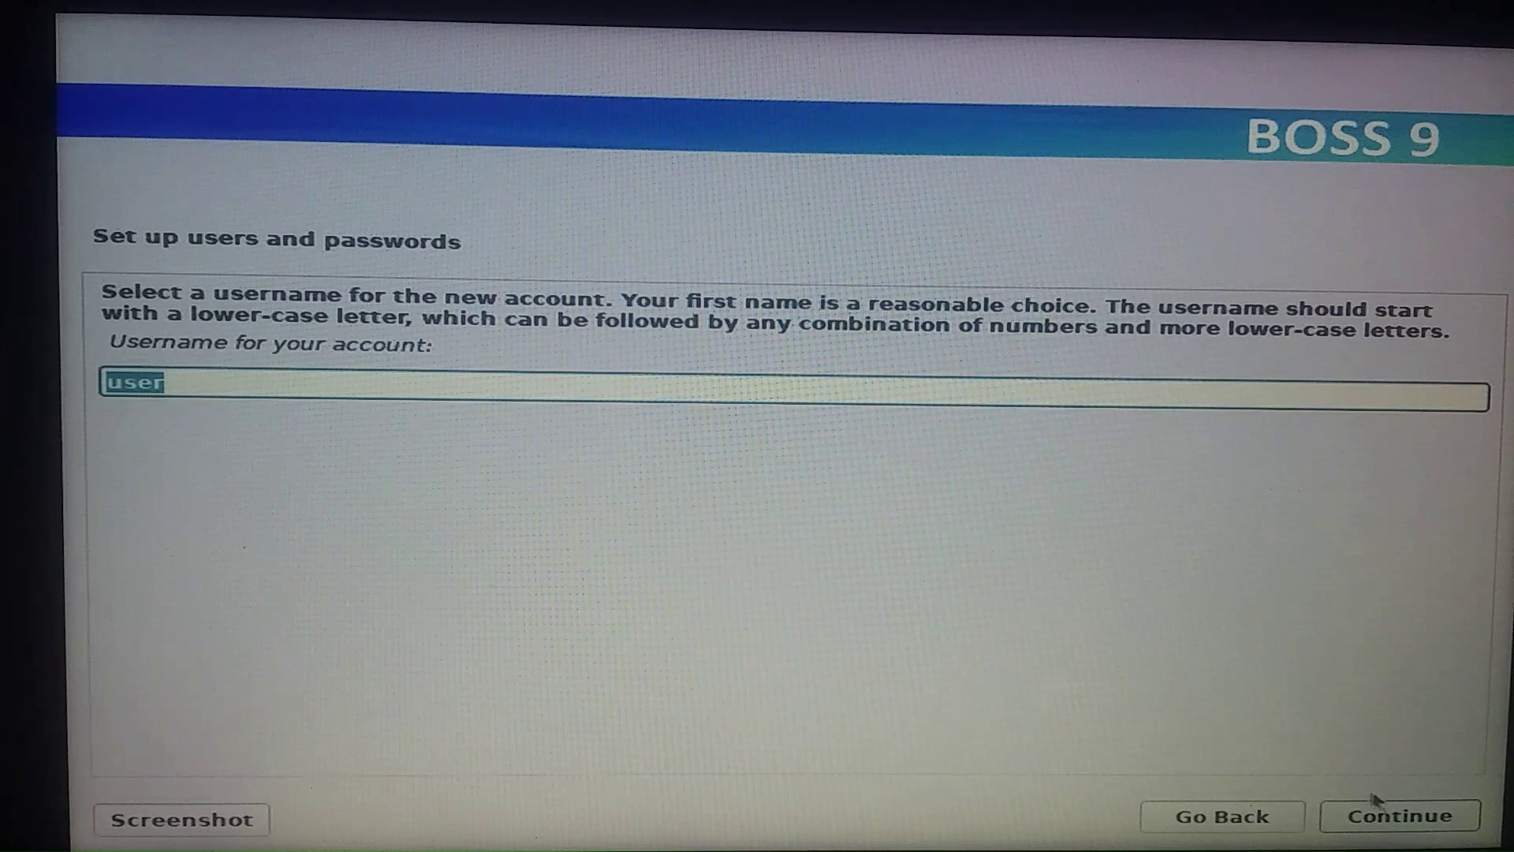
{"action": "left_click", "coordinate": [1392, 826]}
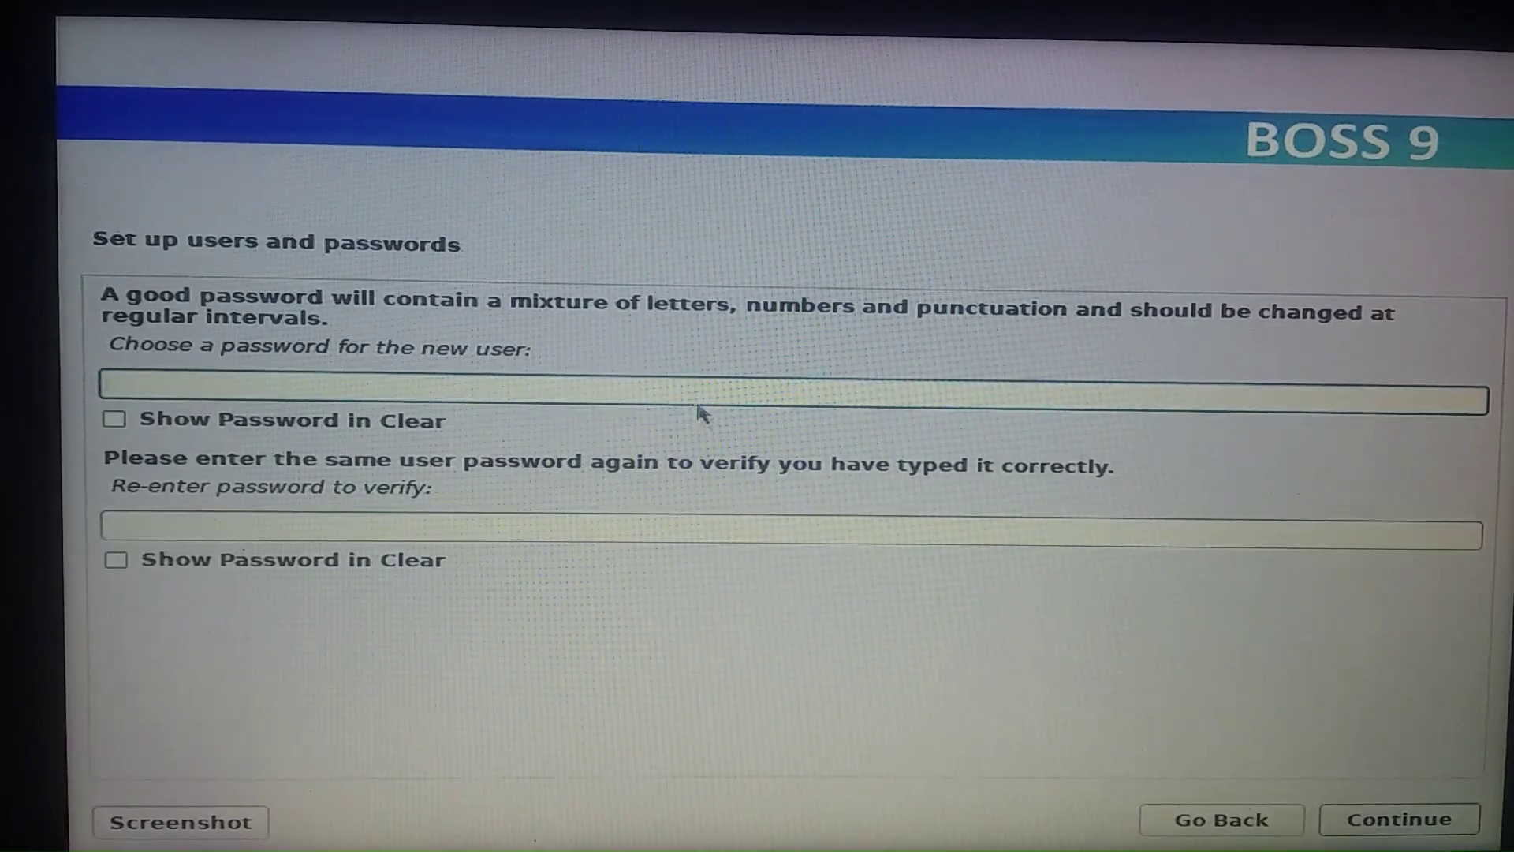
{"action": "left_click", "coordinate": [1390, 818]}
{"action": "left_click", "coordinate": [257, 484]}
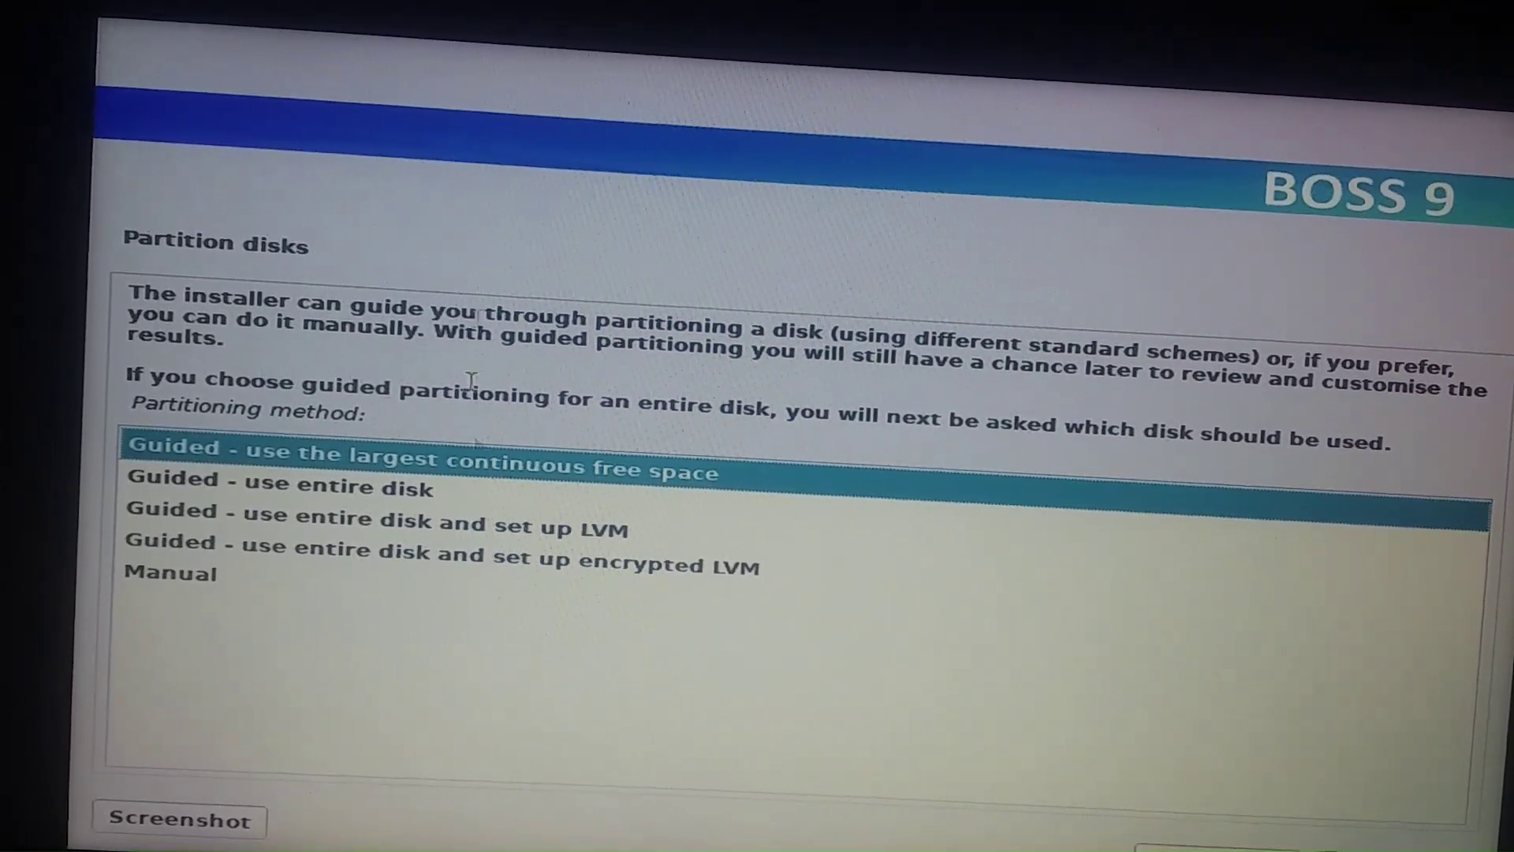
Guided-partition the whole 500.1 GB TOSHIBA disk with all files in one partition
{"action": "left_click", "coordinate": [163, 487]}
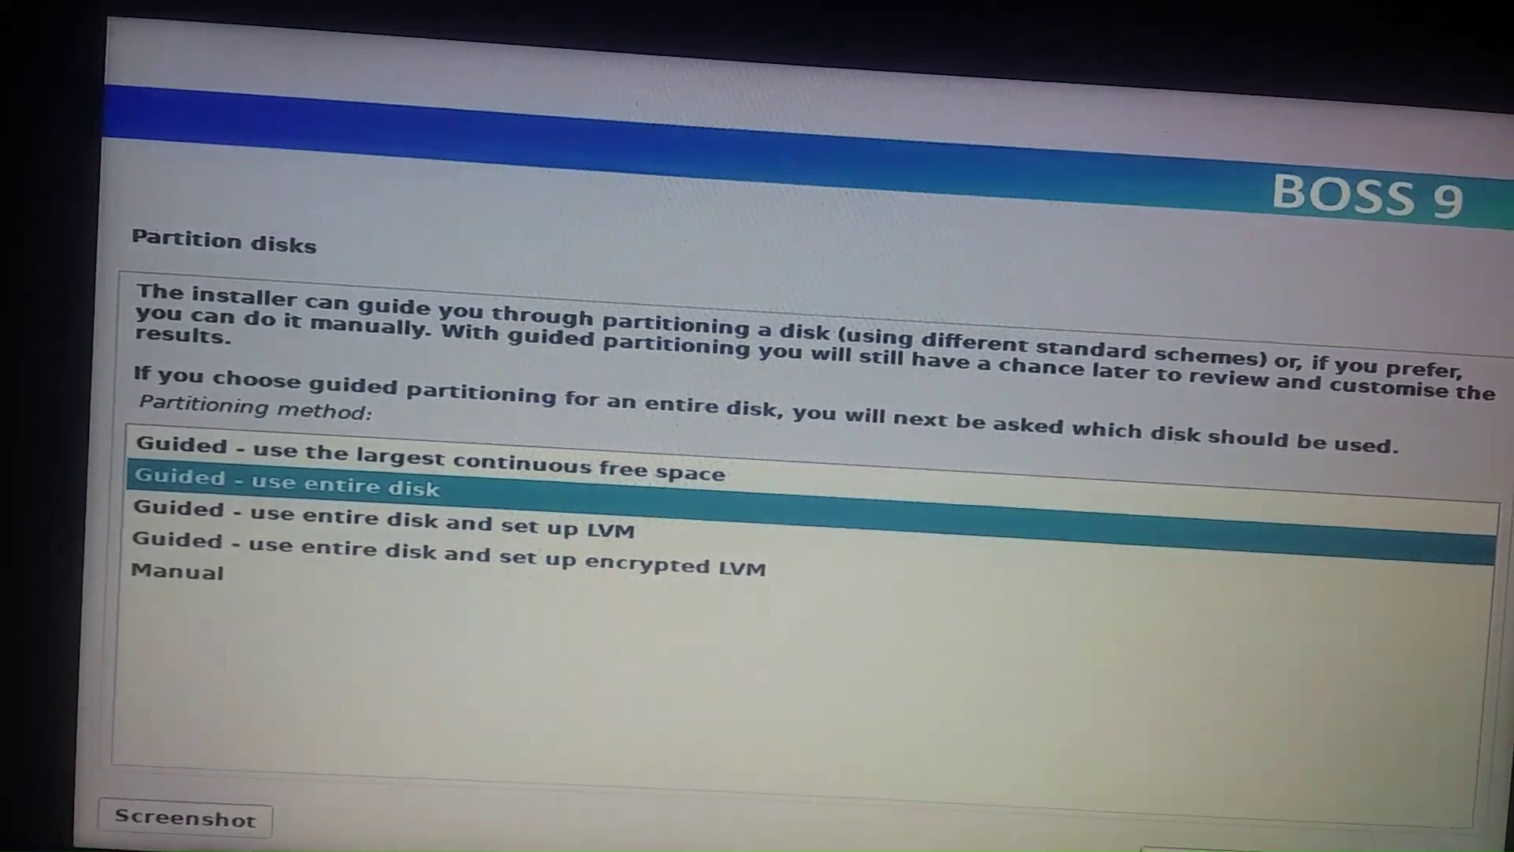
{"action": "key", "text": "Return"}
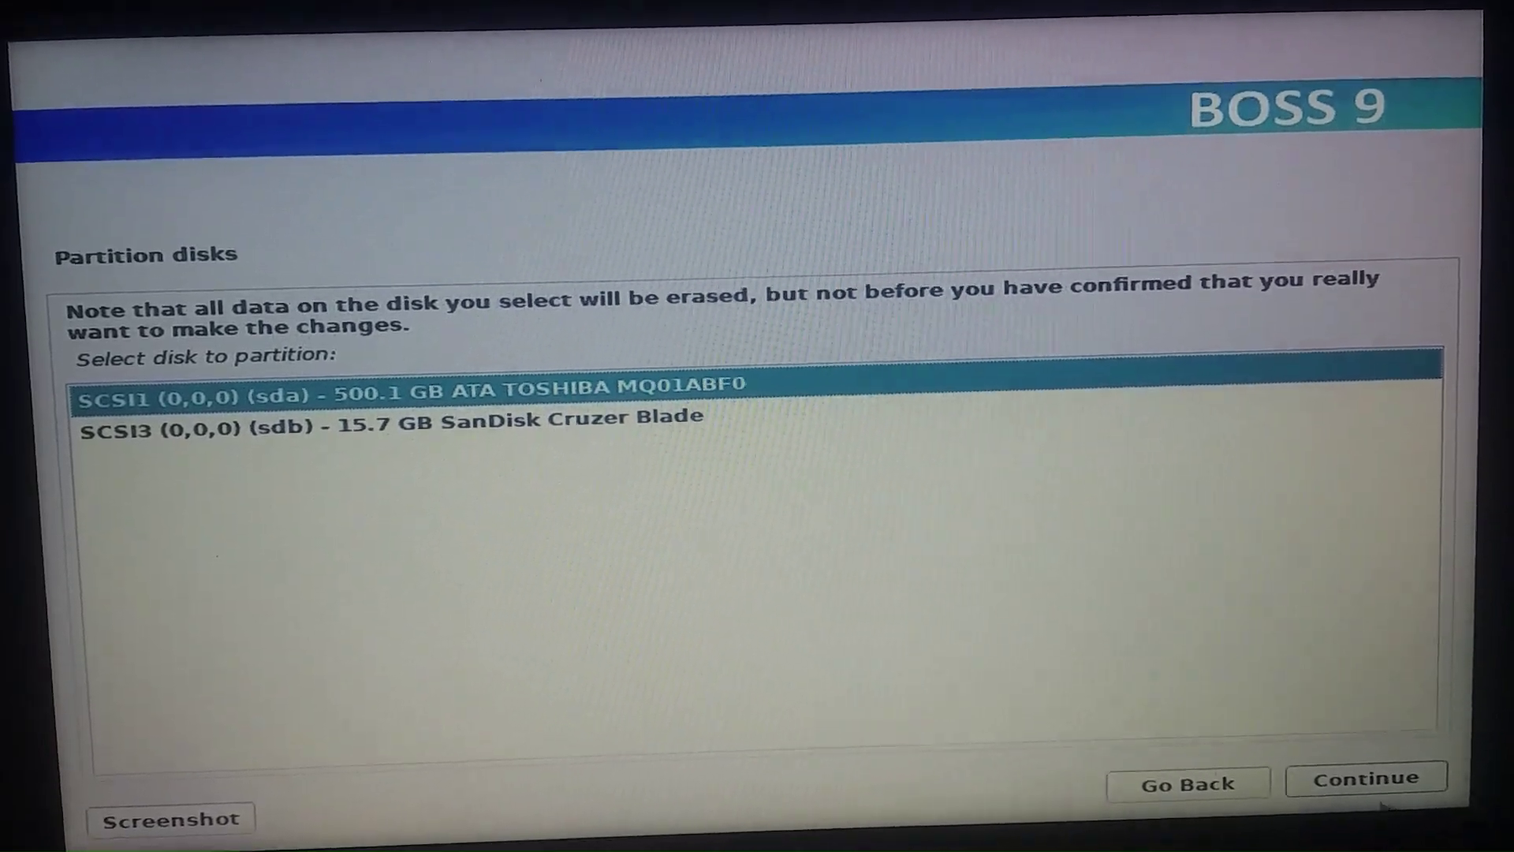
{"action": "left_click", "coordinate": [1318, 790]}
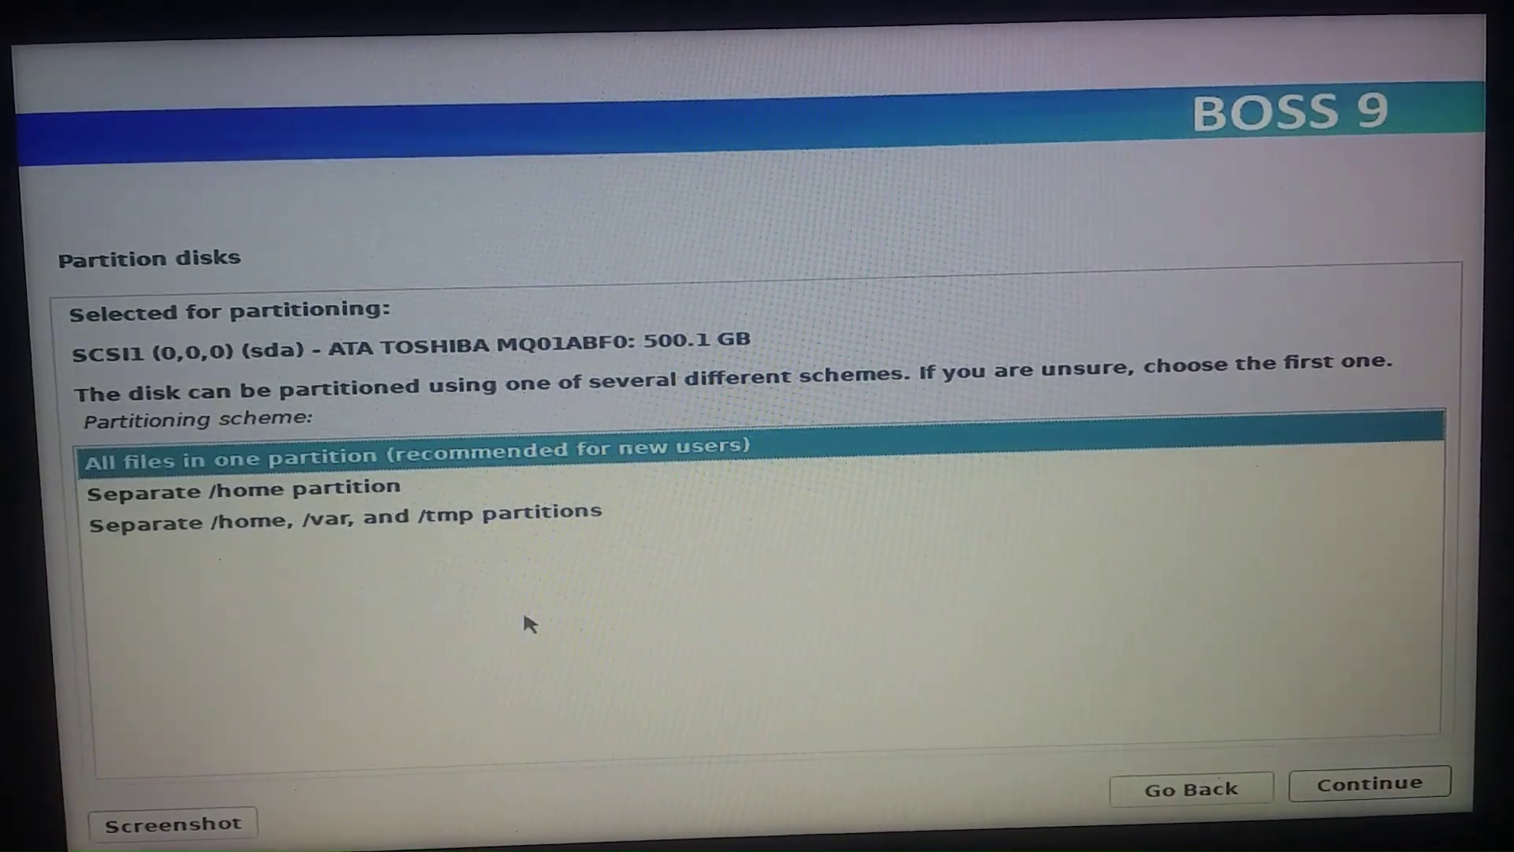
{"action": "left_click", "coordinate": [1360, 779]}
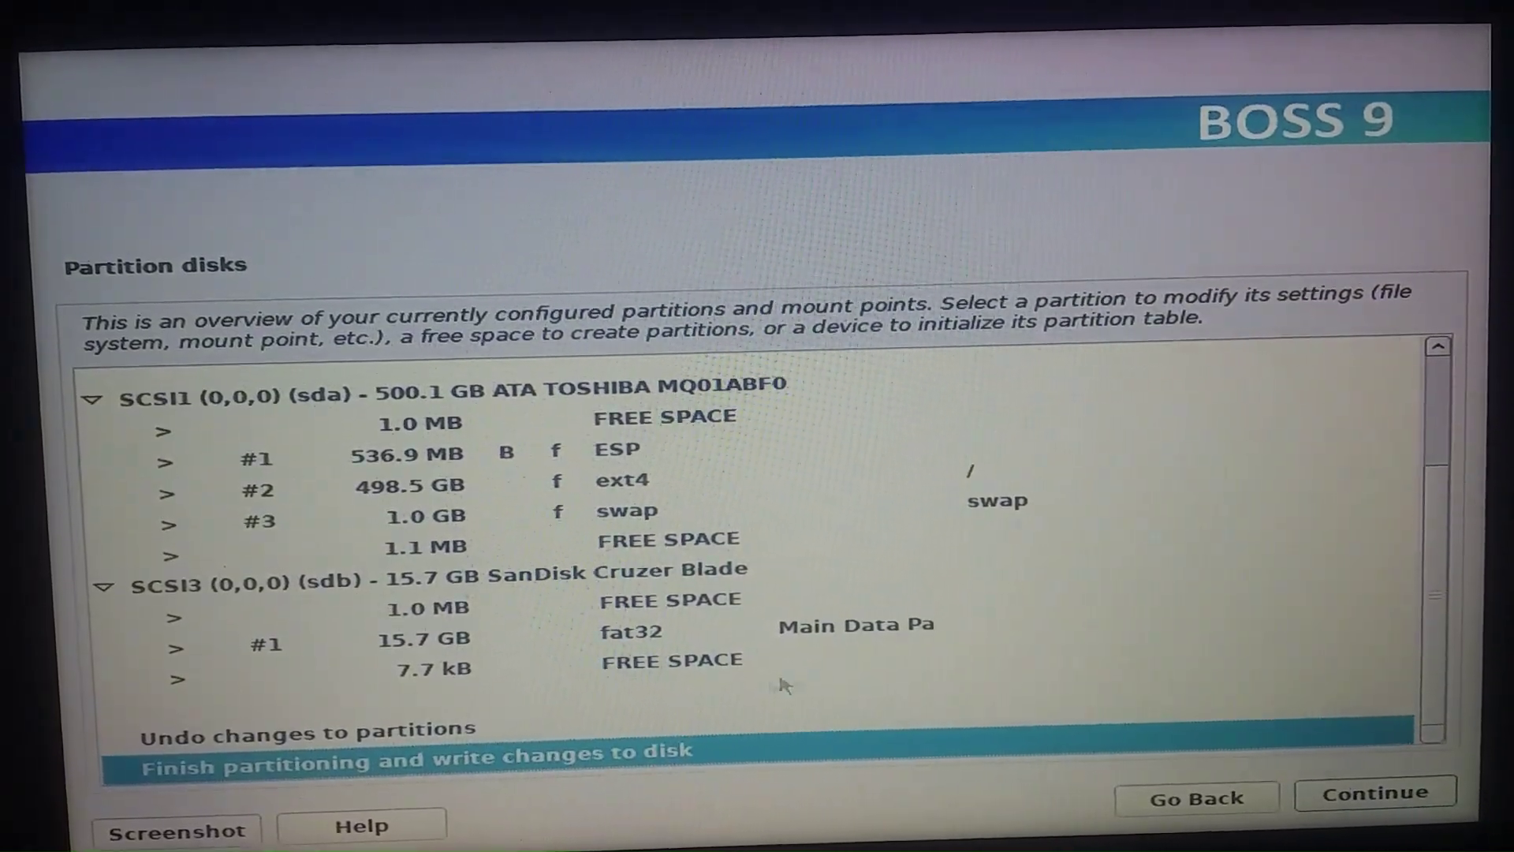
{"action": "left_click", "coordinate": [1362, 791]}
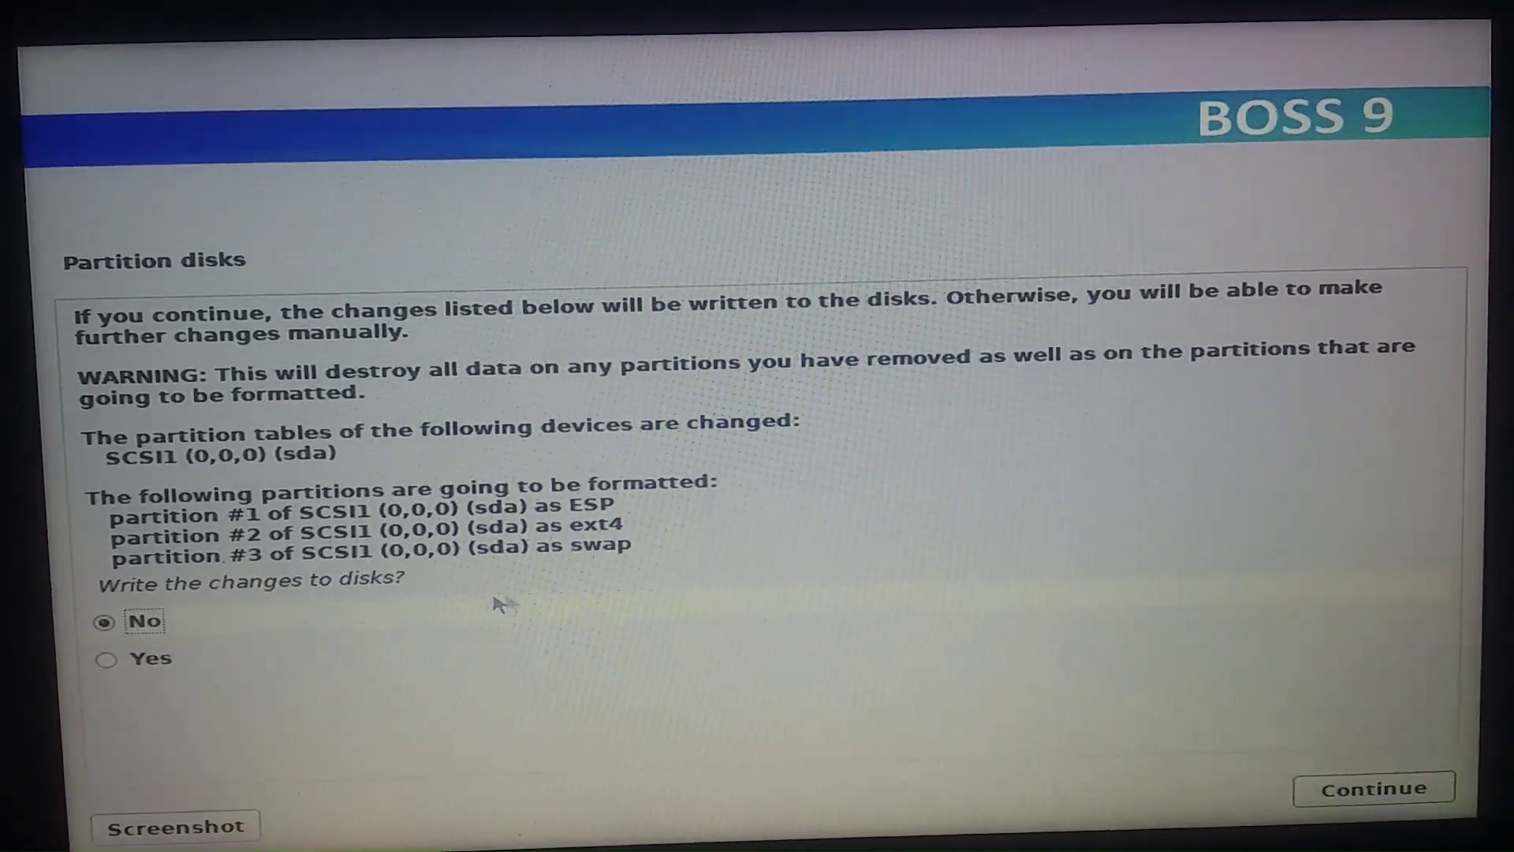
Answer Yes to writing the ESP, ext4 and swap partitions, then let installation run
{"action": "left_click", "coordinate": [1361, 791]}
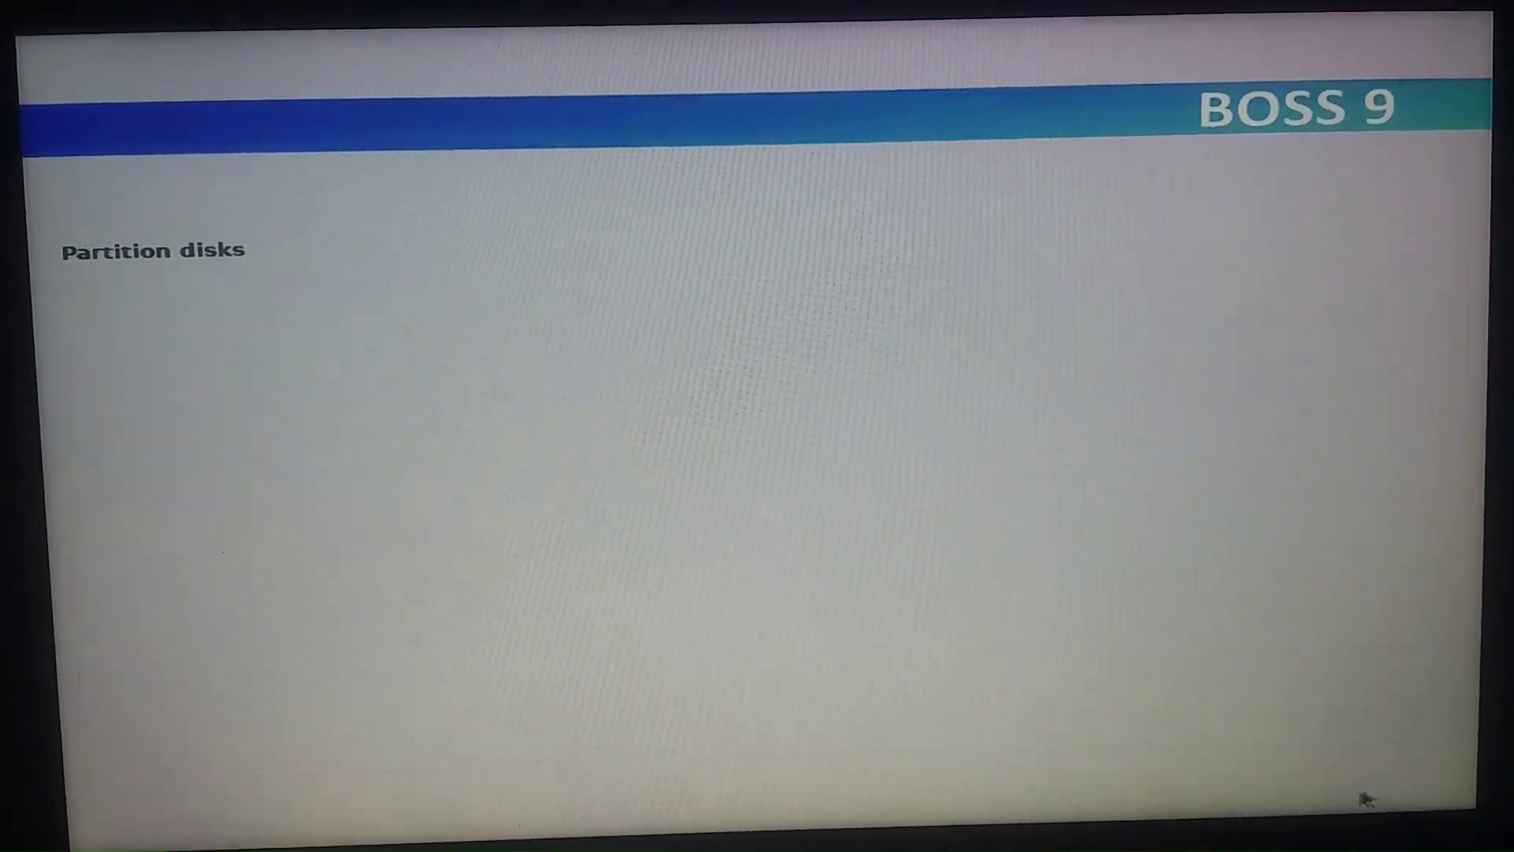
{"action": "double_click", "coordinate": [291, 691]}
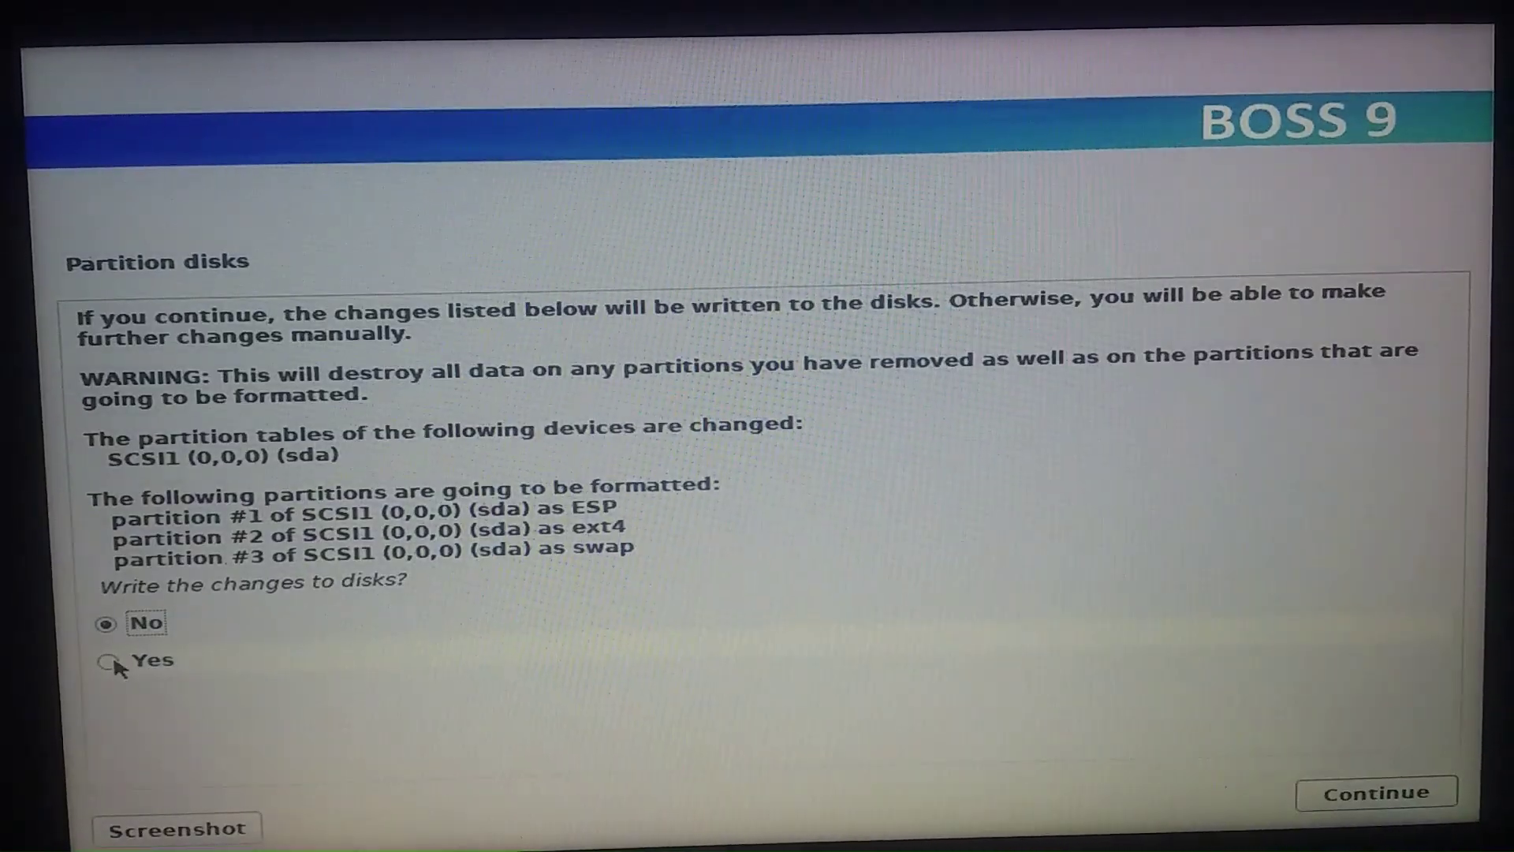
{"action": "left_click", "coordinate": [118, 664]}
{"action": "left_click", "coordinate": [1324, 788]}
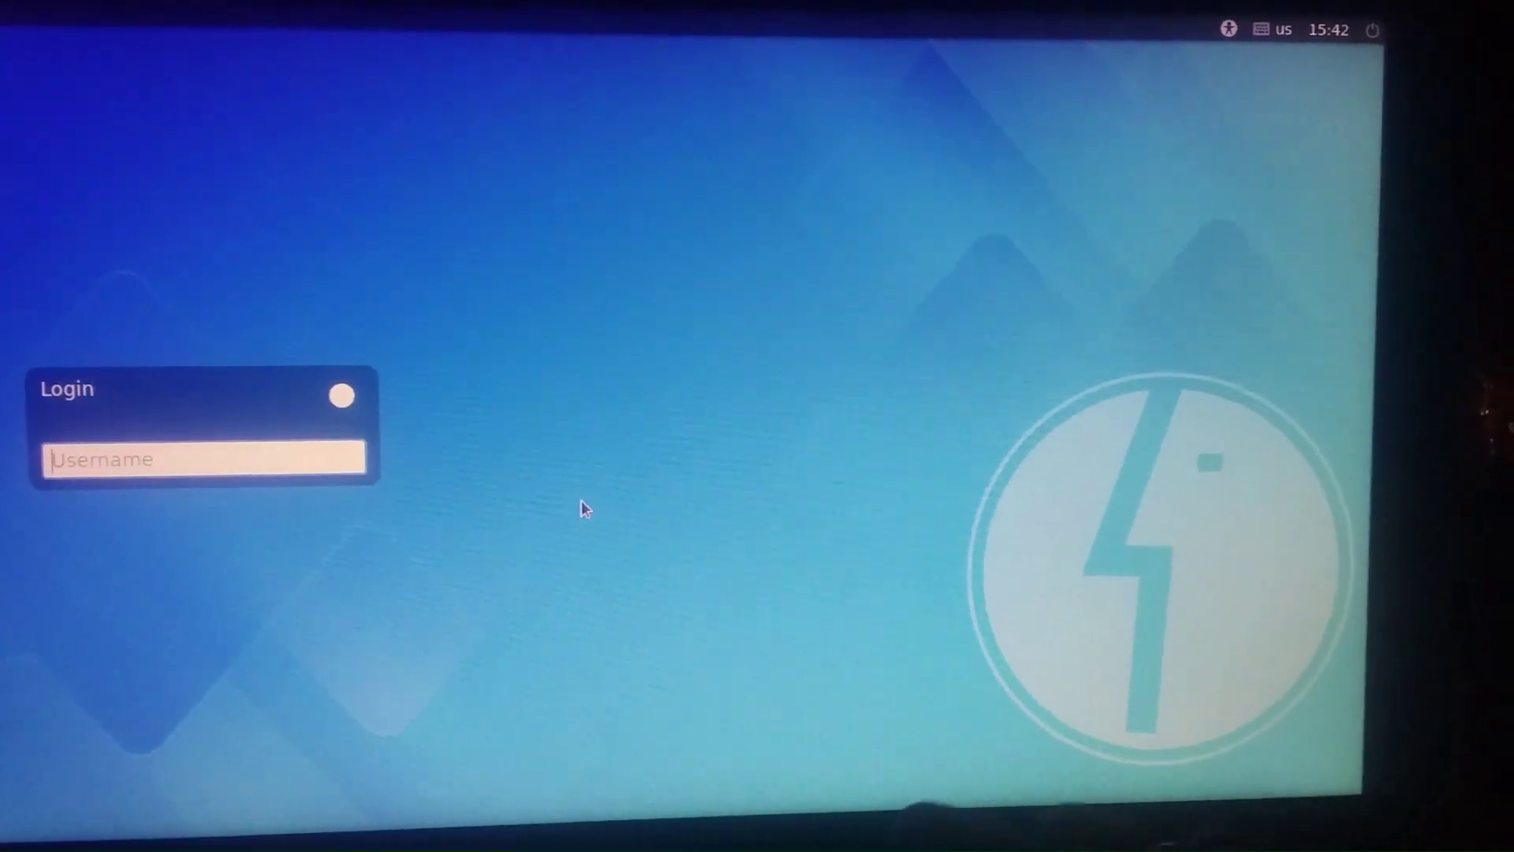
{"action": "type", "text": "user"}
Submit the username 'user' at the BOSS login prompt to reach the desktop
{"action": "key", "text": "Return"}
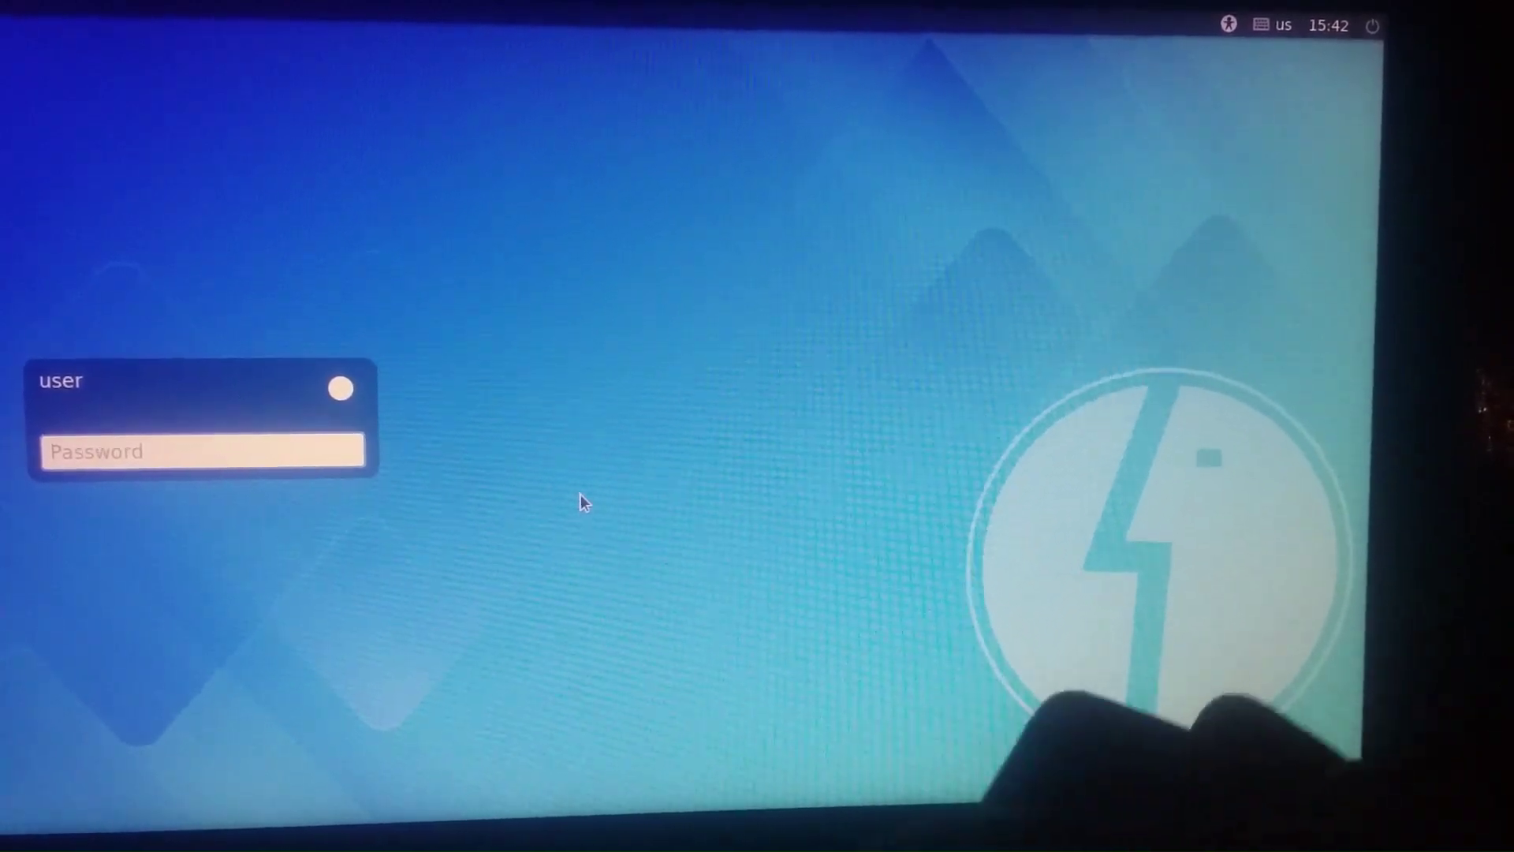
{"action": "type", "text": "*******"}
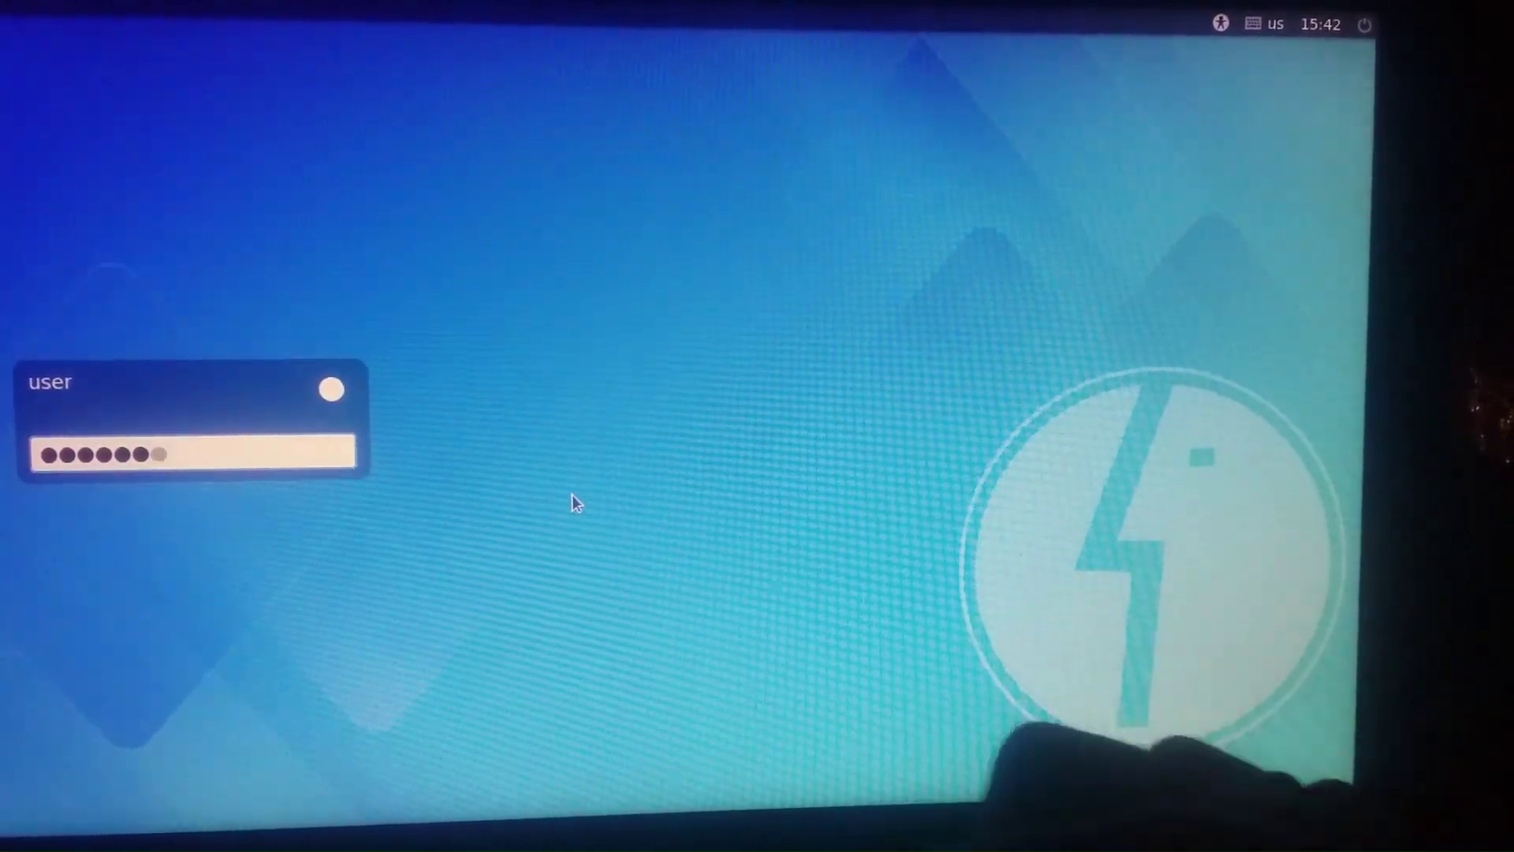
{"action": "type", "text": "*******"}
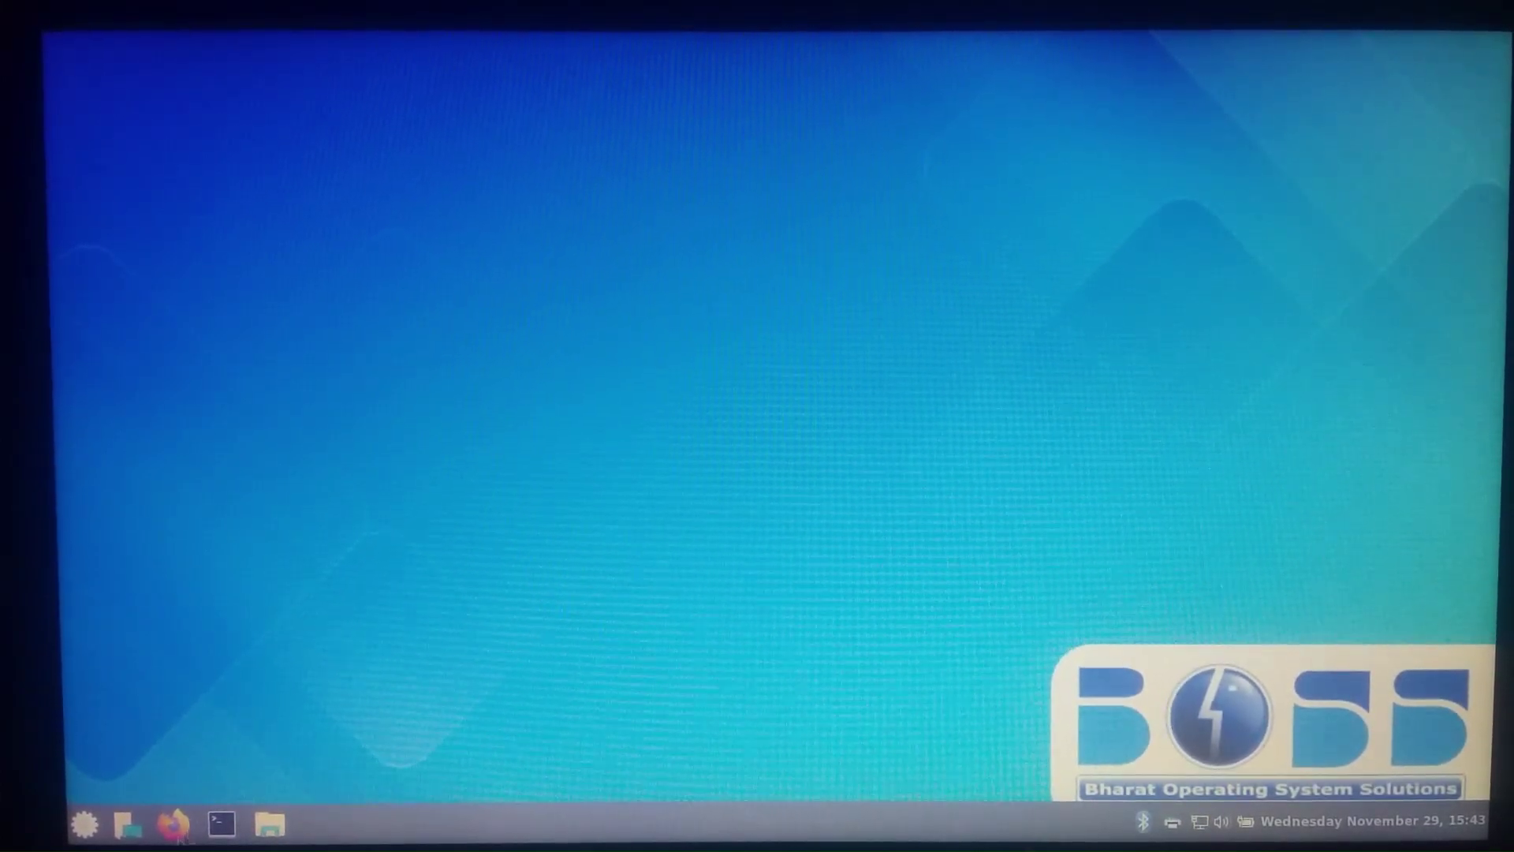
{"action": "left_click", "coordinate": [83, 828]}
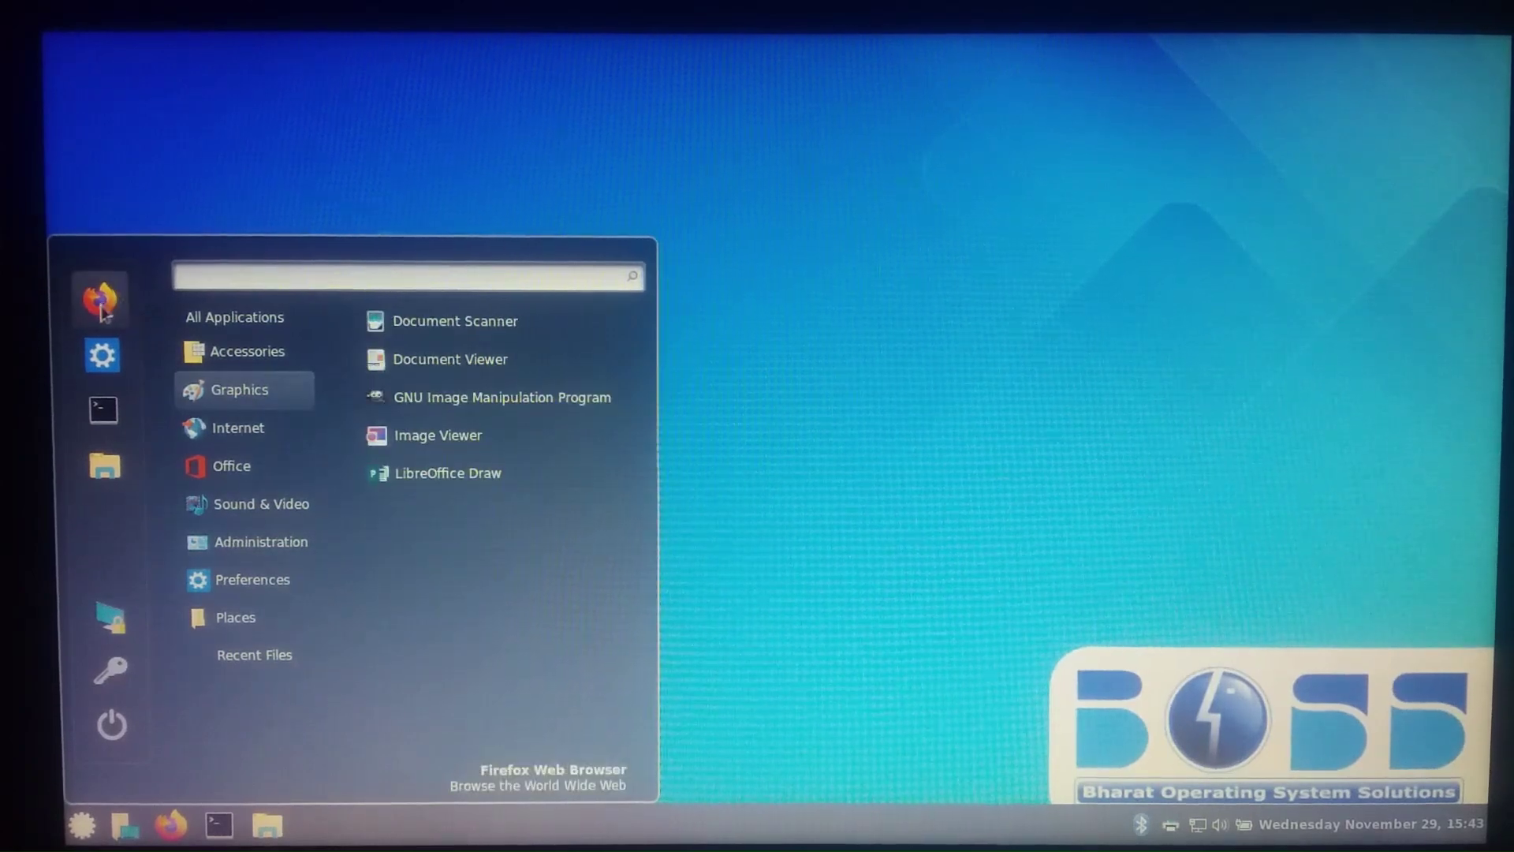
{"action": "left_click", "coordinate": [93, 364]}
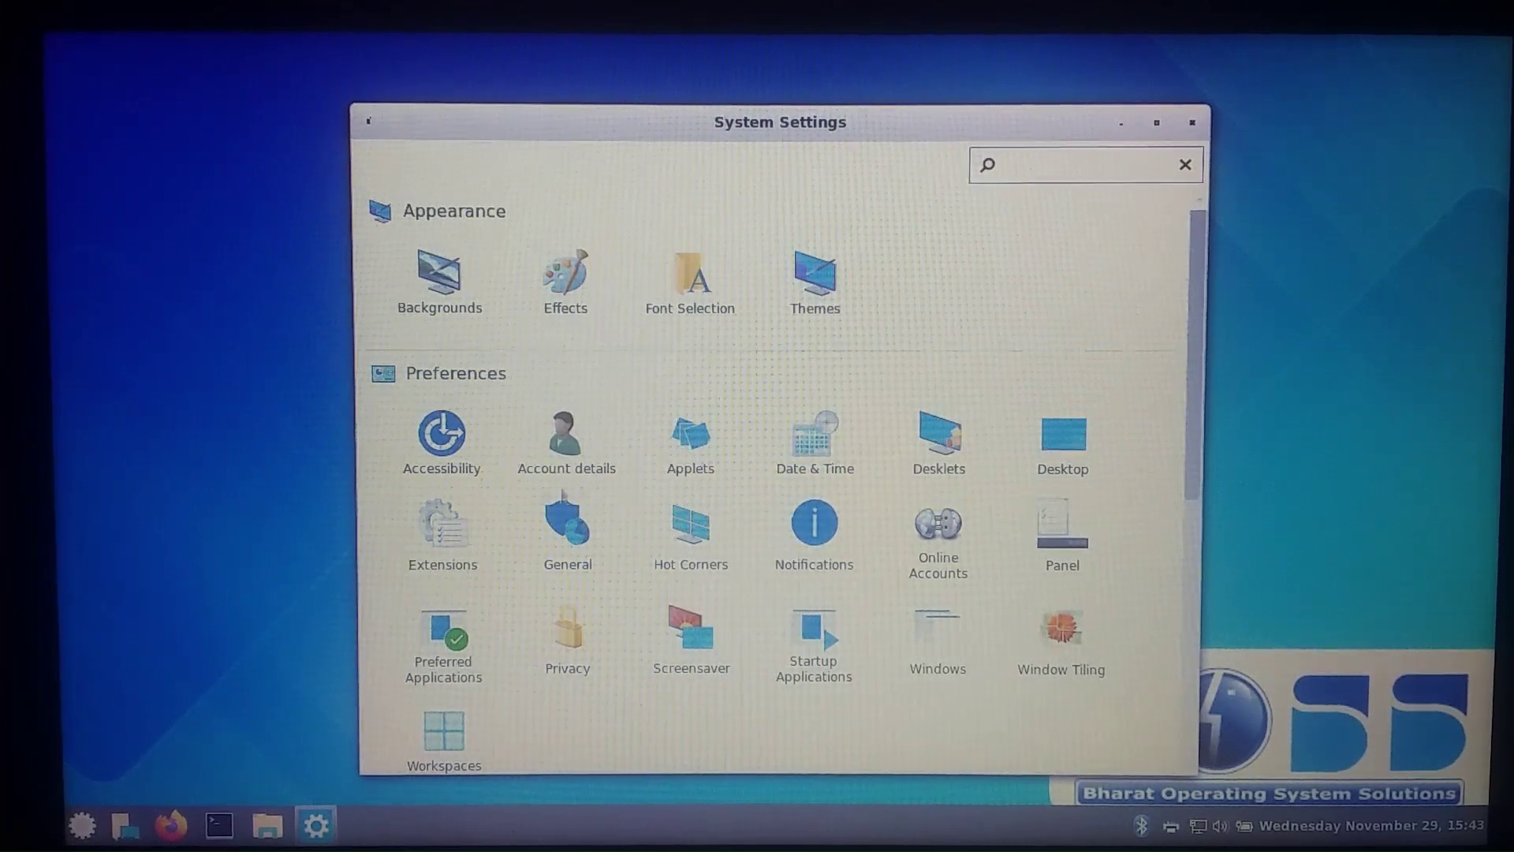
{"action": "scroll", "coordinate": [979, 606], "scroll_direction": "down", "scroll_amount": 5}
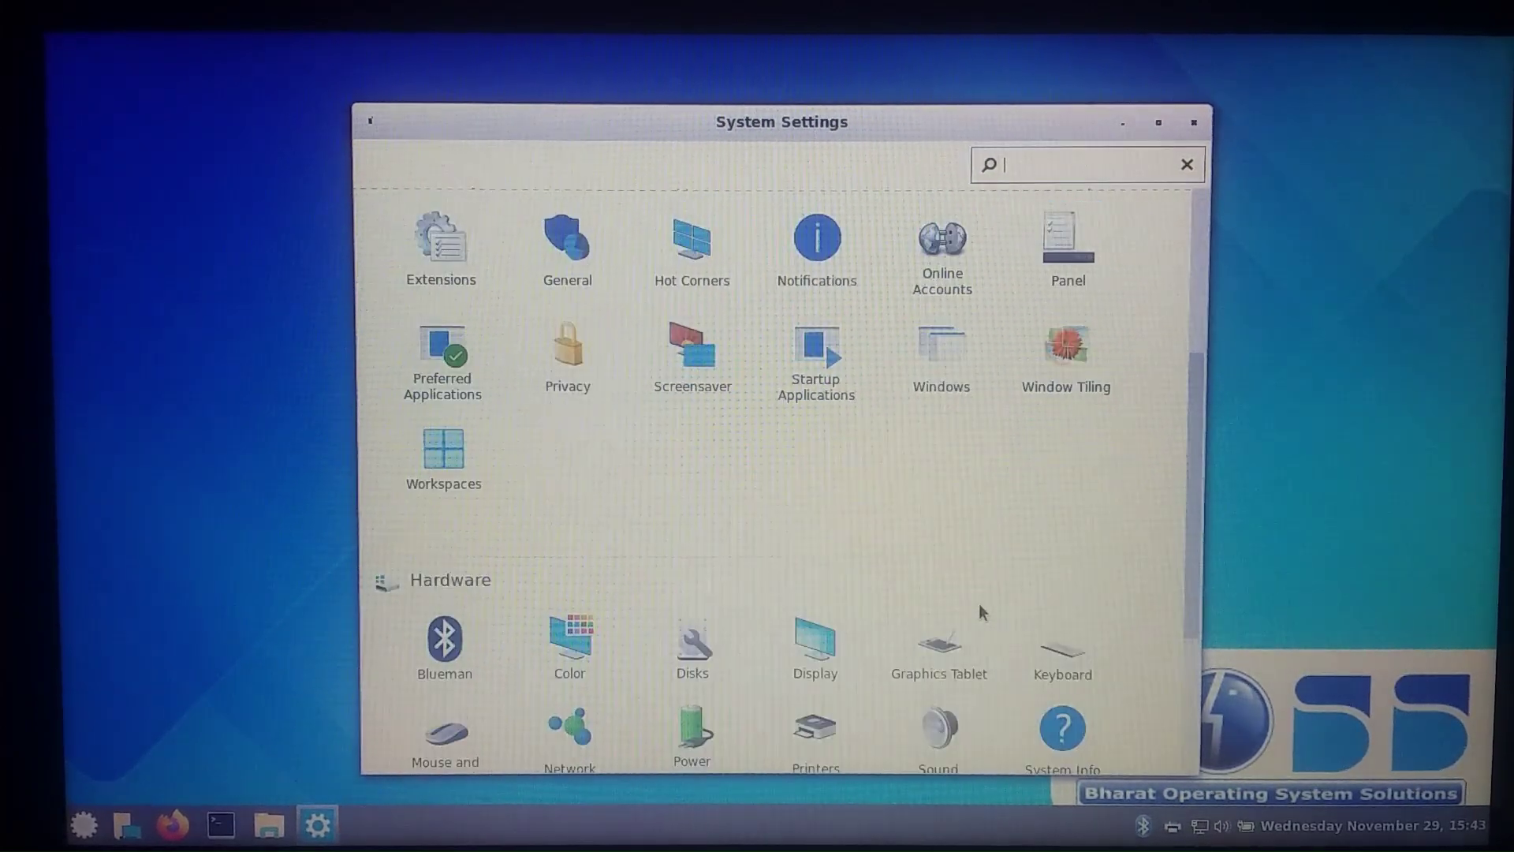
{"action": "scroll", "coordinate": [484, 521], "scroll_direction": "down", "scroll_amount": 4}
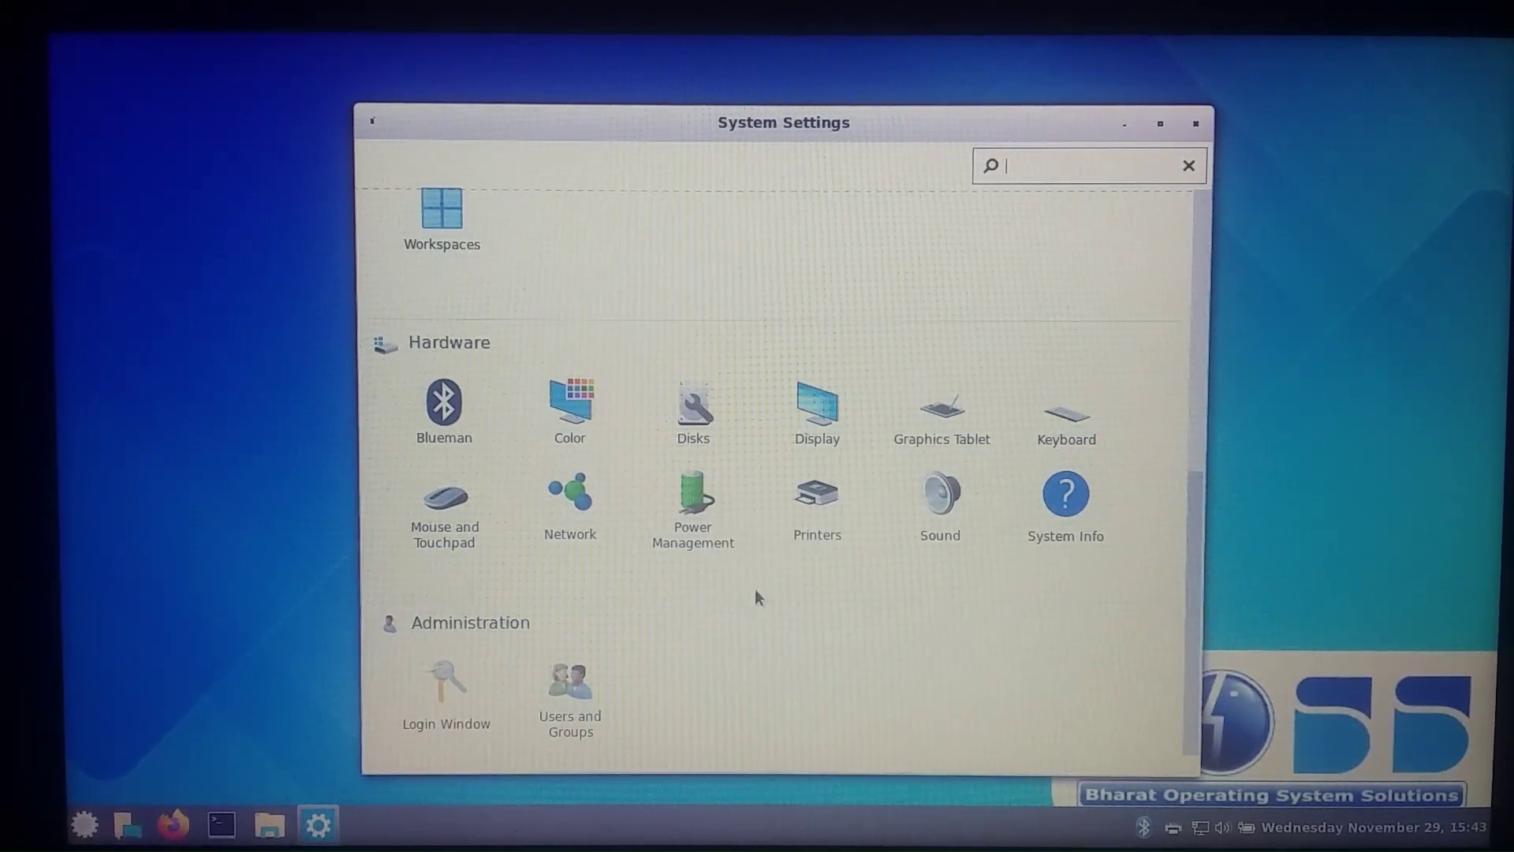
{"action": "left_click", "coordinate": [1197, 122]}
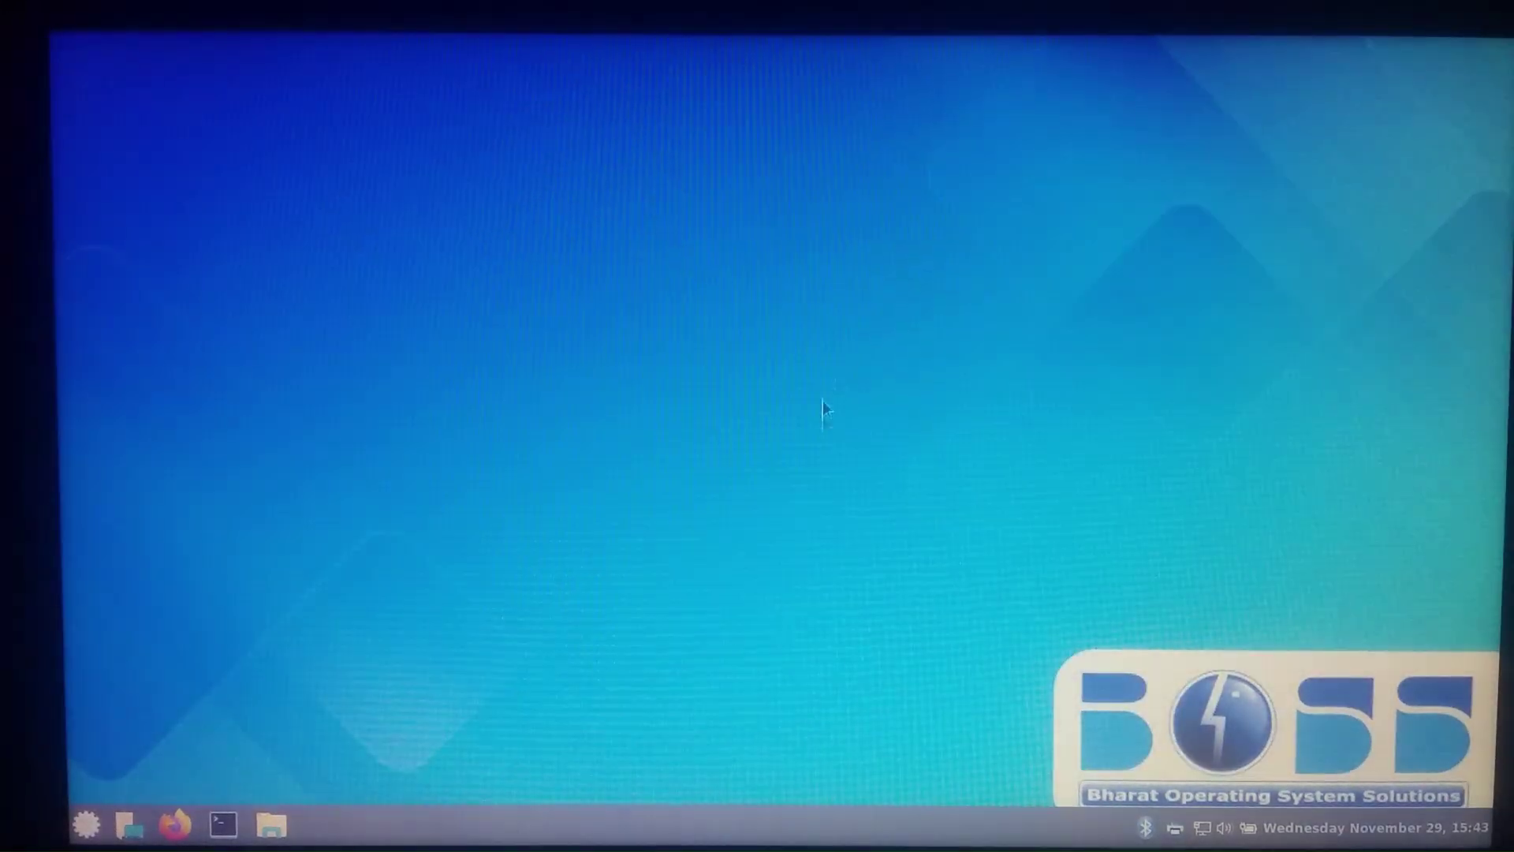
{"action": "left_click_drag", "start_coordinate": [1028, 426], "coordinate": [1169, 743]}
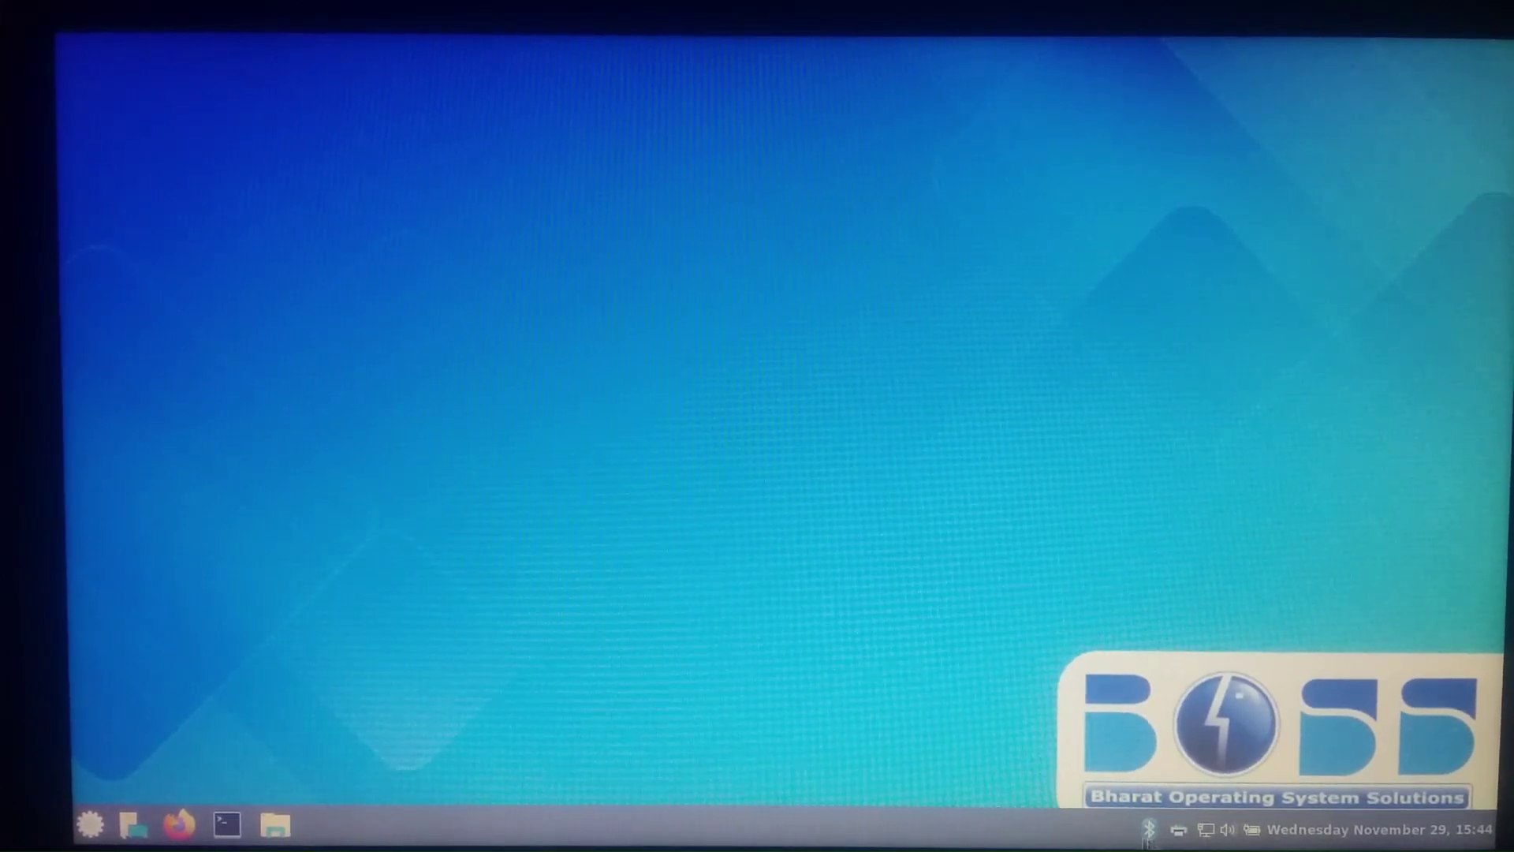
{"action": "left_click", "coordinate": [1205, 830]}
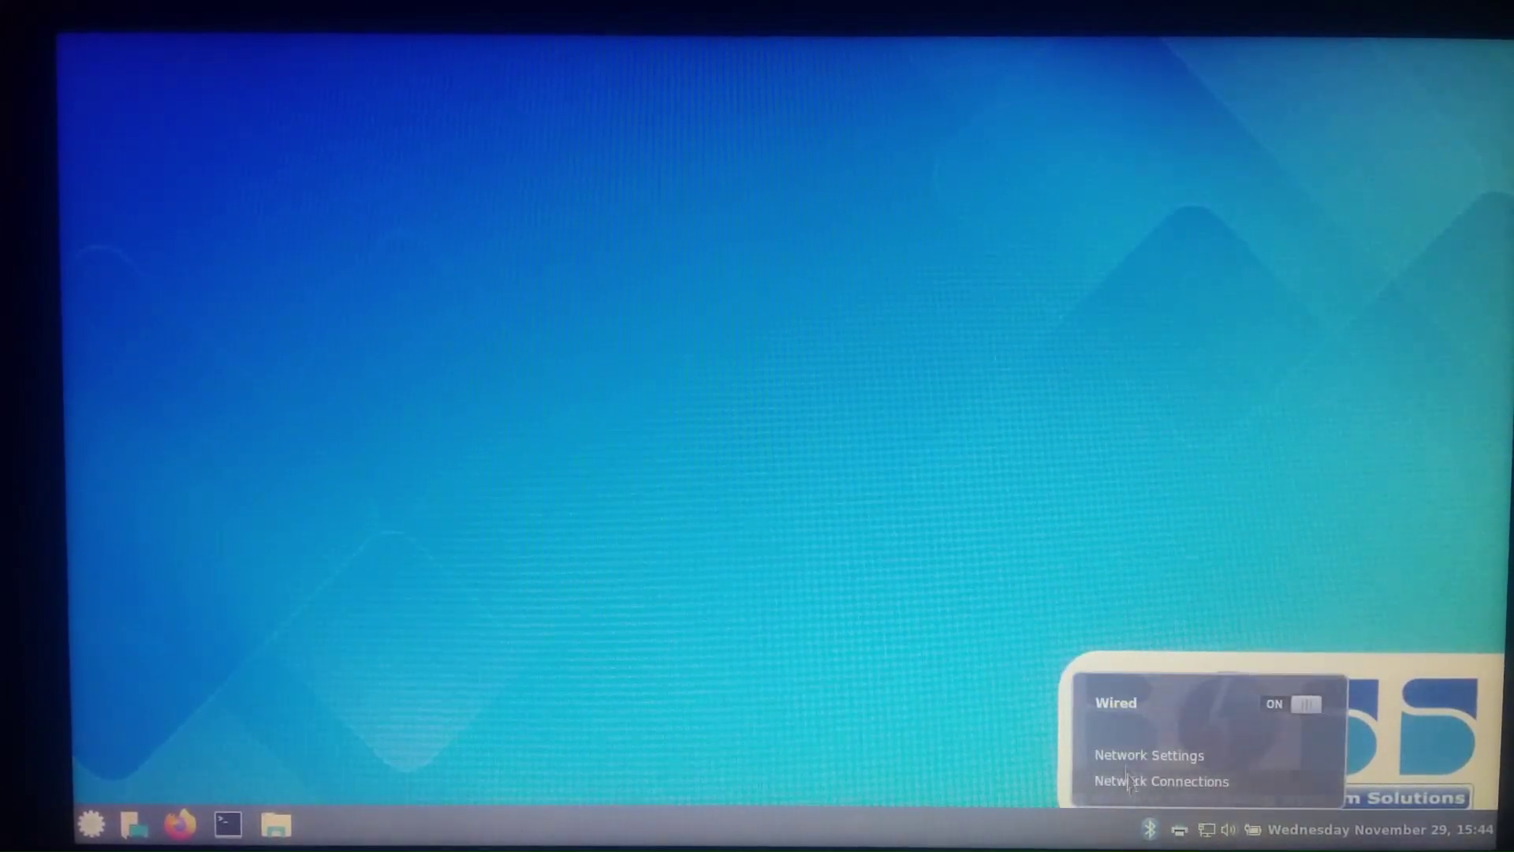
{"action": "left_click", "coordinate": [956, 558]}
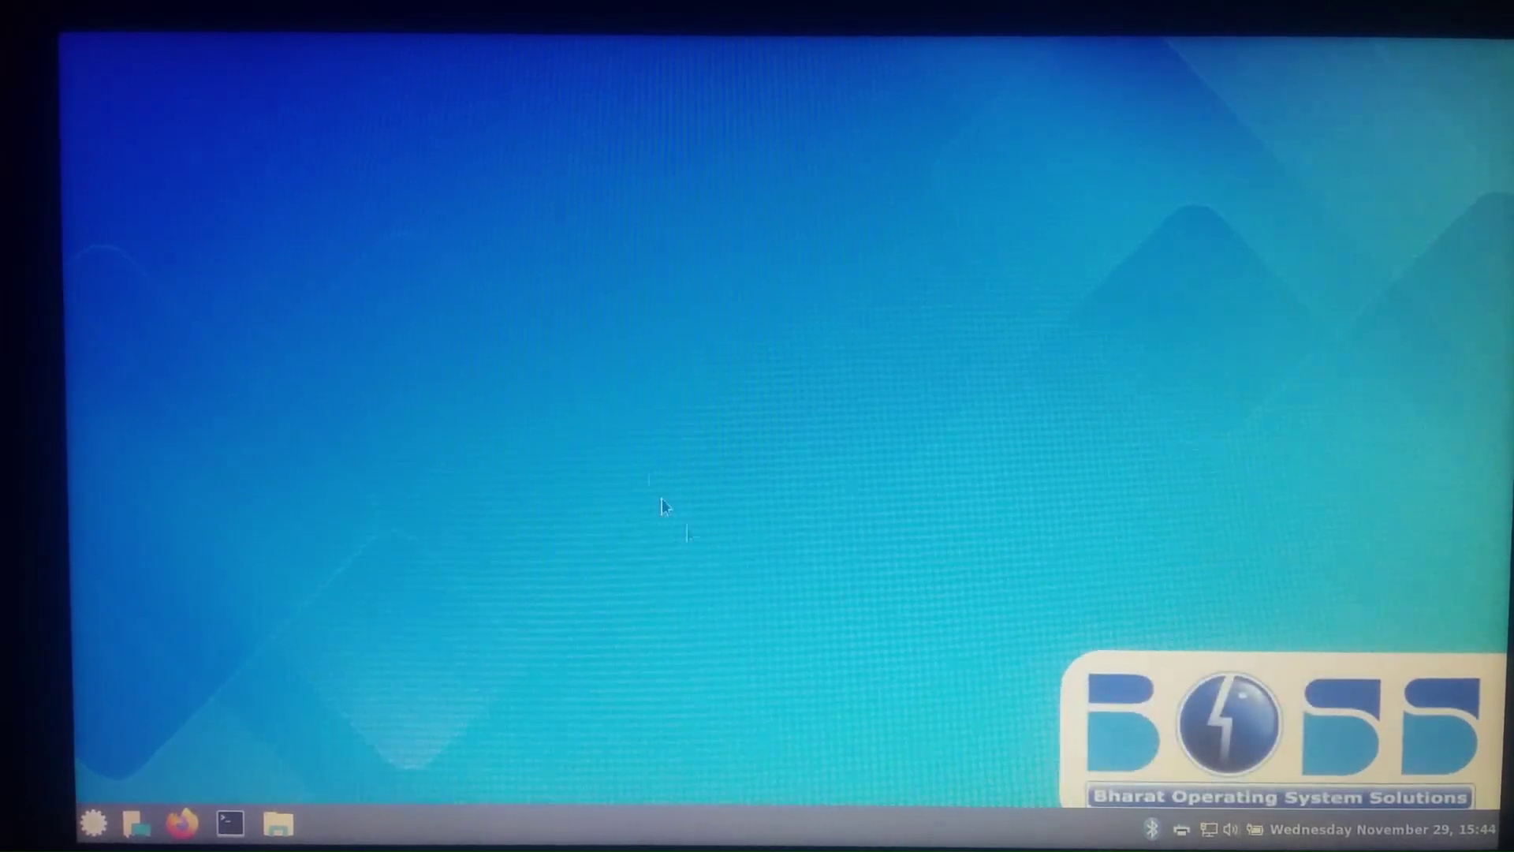
{"action": "left_click", "coordinate": [236, 800]}
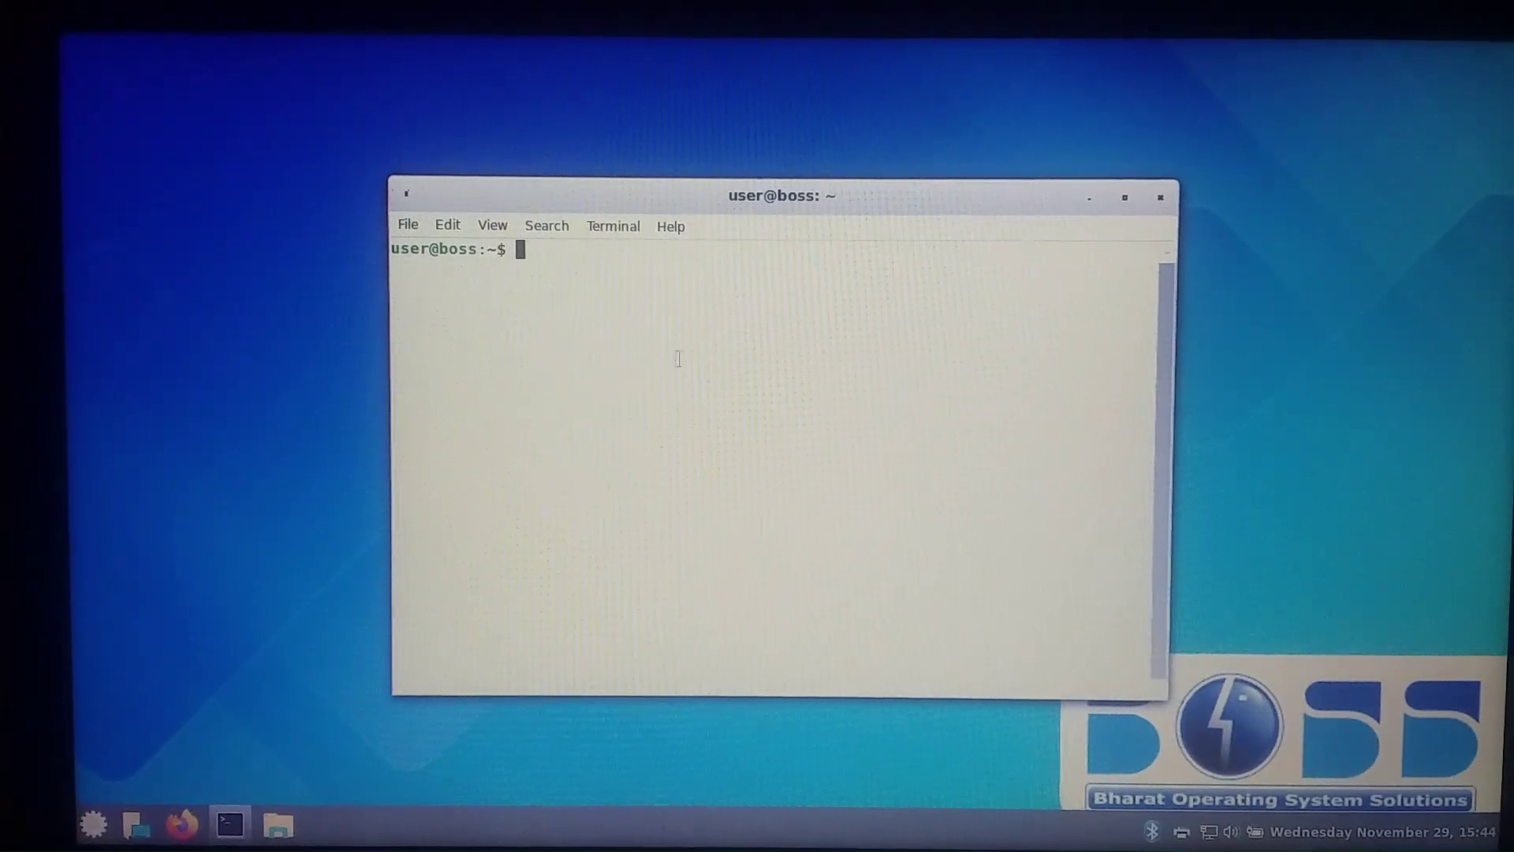
{"action": "left_click", "coordinate": [1160, 198]}
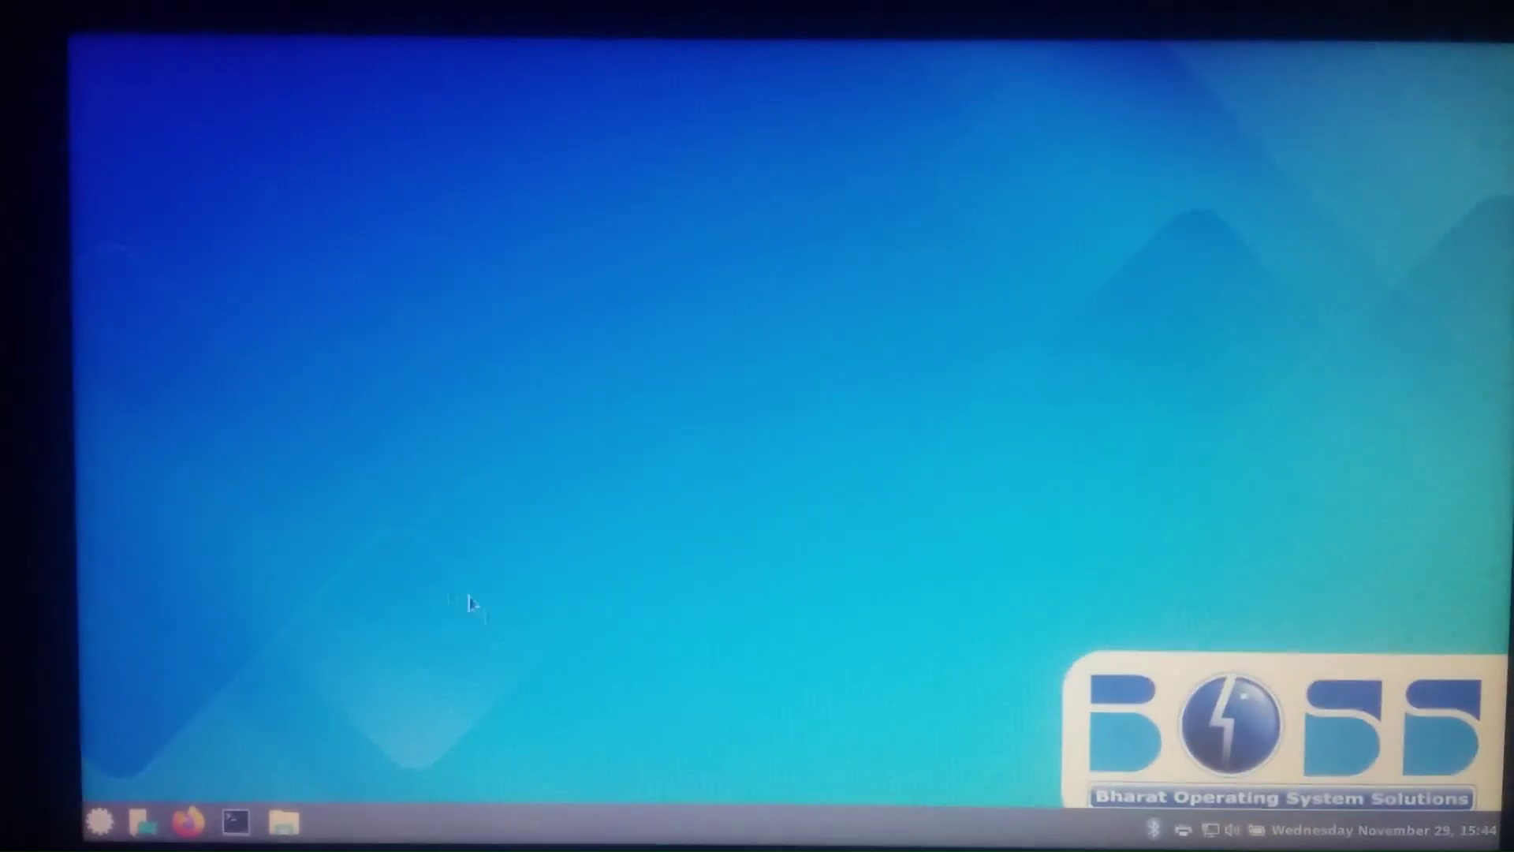
{"action": "right_click", "coordinate": [535, 826]}
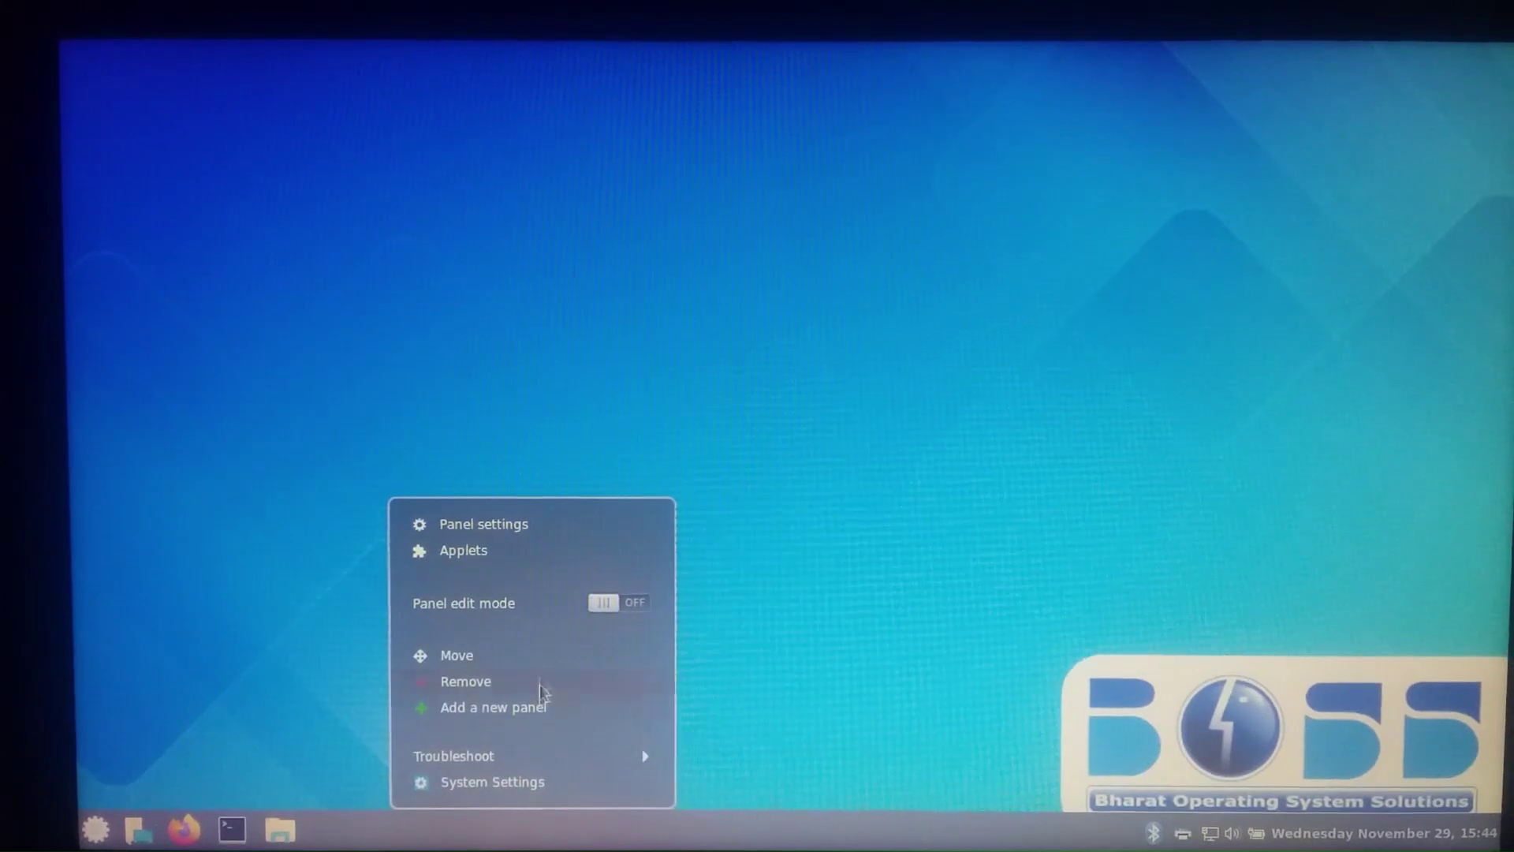
{"action": "left_click", "coordinate": [898, 512]}
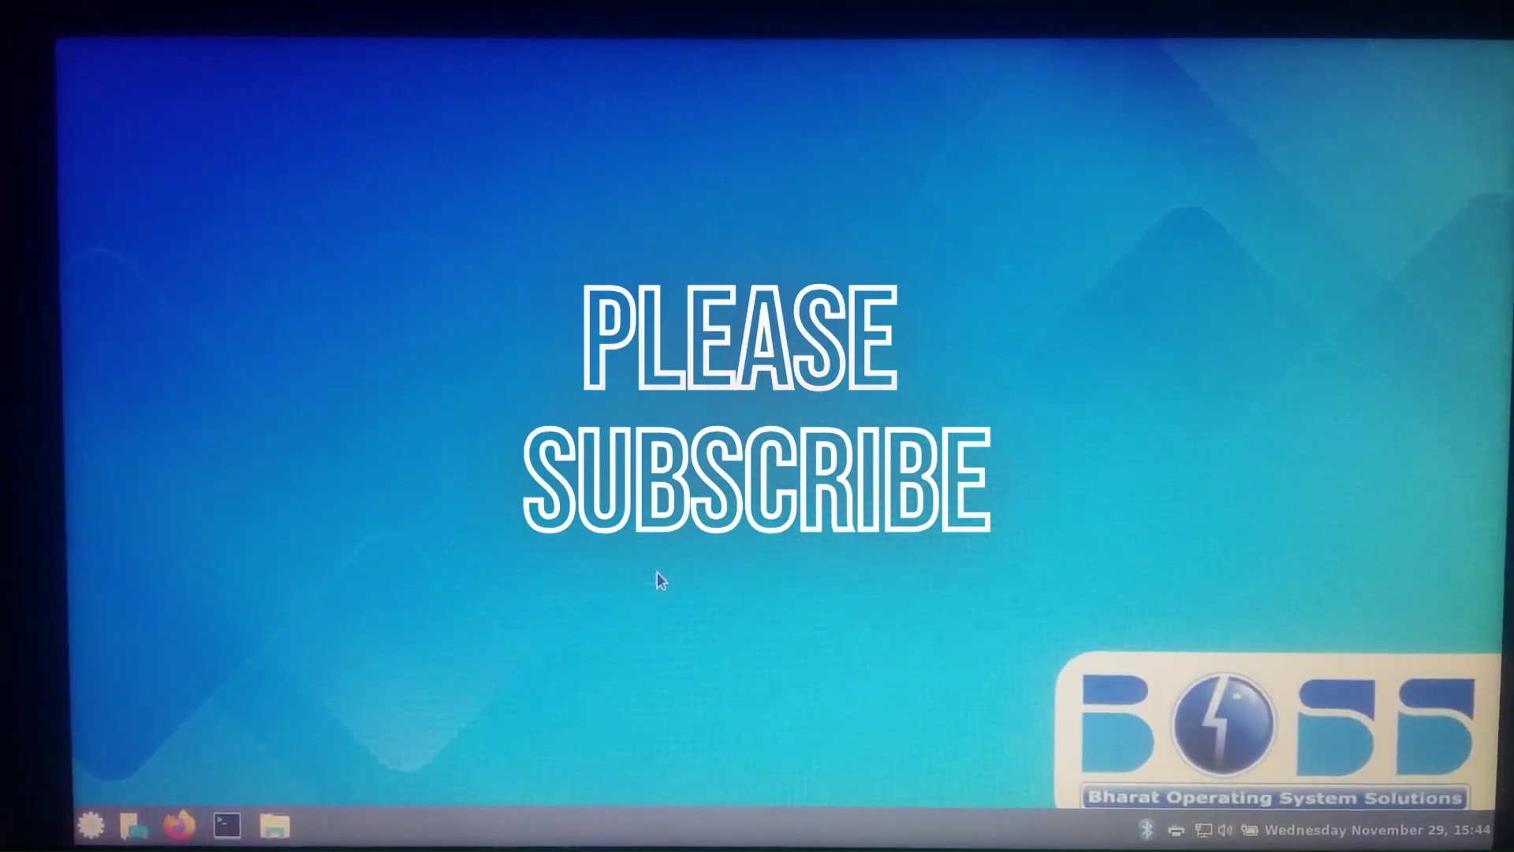